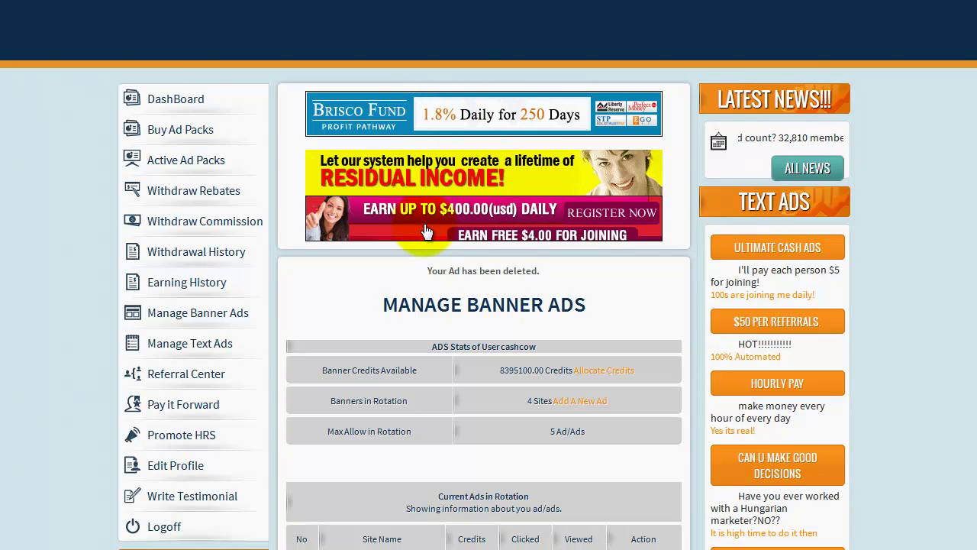
- Examine the Manage Banner Ads page from the header banners and ad statistics through the current ads to the footer banners
{"action": "scroll", "coordinate": [820, 349], "scroll_direction": "down", "scroll_amount": 4}
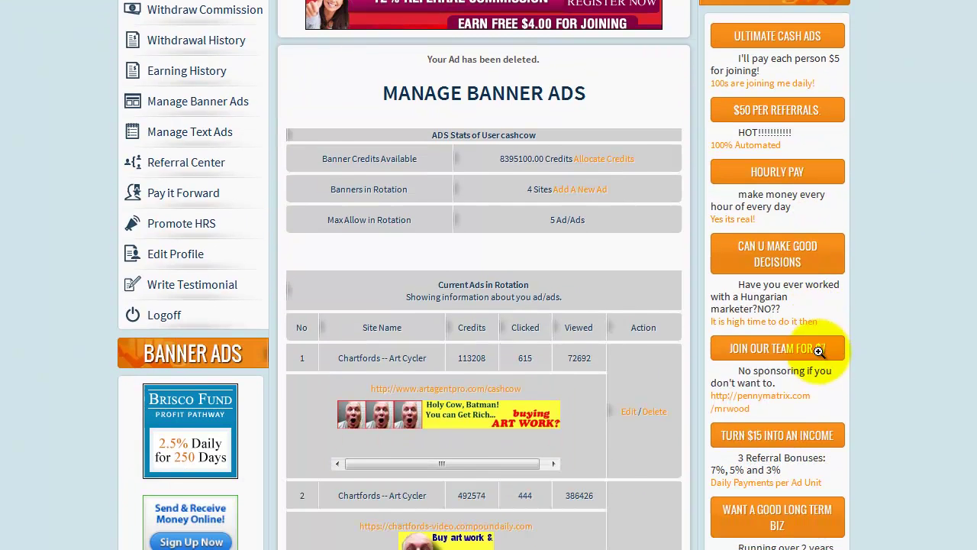
{"action": "scroll", "coordinate": [216, 433], "scroll_direction": "down", "scroll_amount": 4}
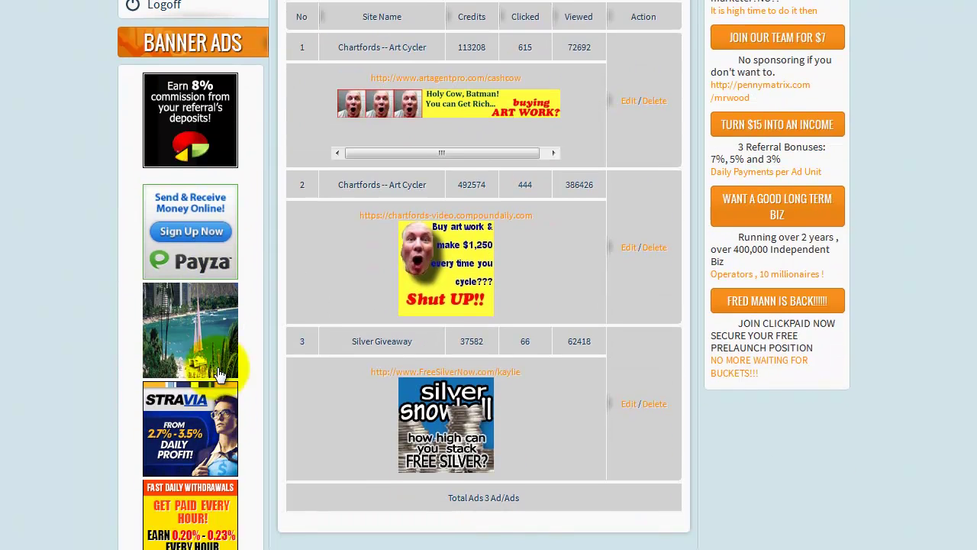
{"action": "scroll", "coordinate": [240, 366], "scroll_direction": "down", "scroll_amount": 4}
{"action": "scroll", "coordinate": [196, 449], "scroll_direction": "down", "scroll_amount": 3}
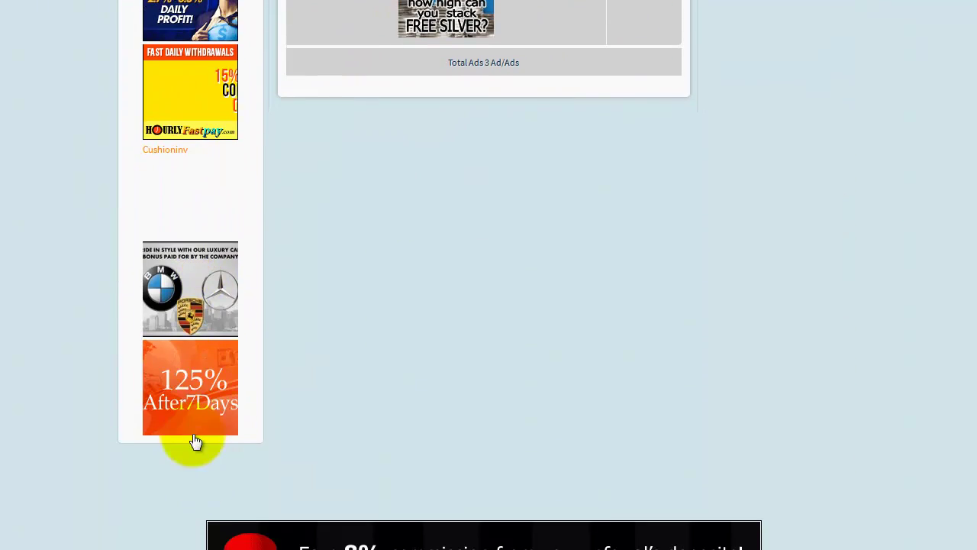
{"action": "scroll", "coordinate": [221, 214], "scroll_direction": "up", "scroll_amount": 4}
{"action": "scroll", "coordinate": [208, 210], "scroll_direction": "up", "scroll_amount": 10}
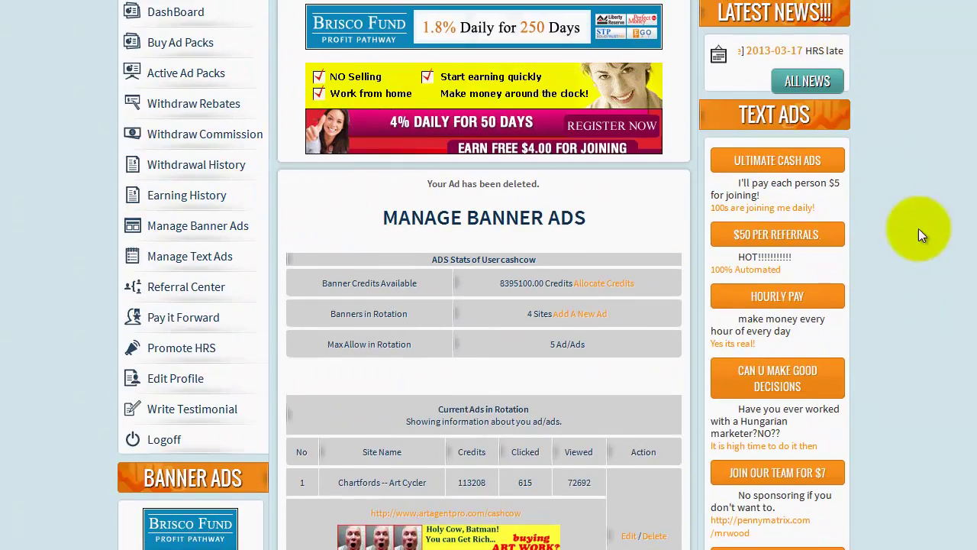
{"action": "scroll", "coordinate": [919, 231], "scroll_direction": "down", "scroll_amount": 17}
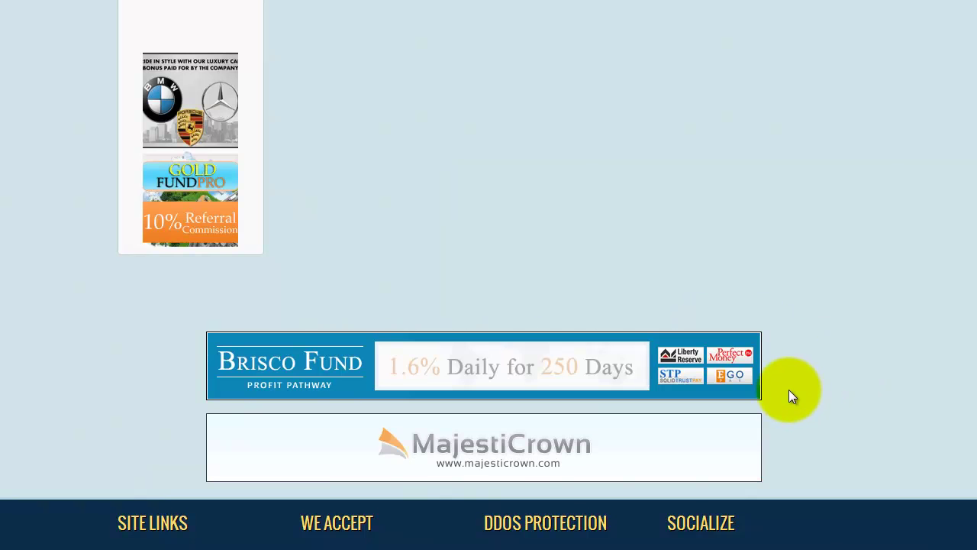
{"action": "scroll", "coordinate": [845, 374], "scroll_direction": "up", "scroll_amount": 3}
{"action": "scroll", "coordinate": [904, 351], "scroll_direction": "up", "scroll_amount": 6}
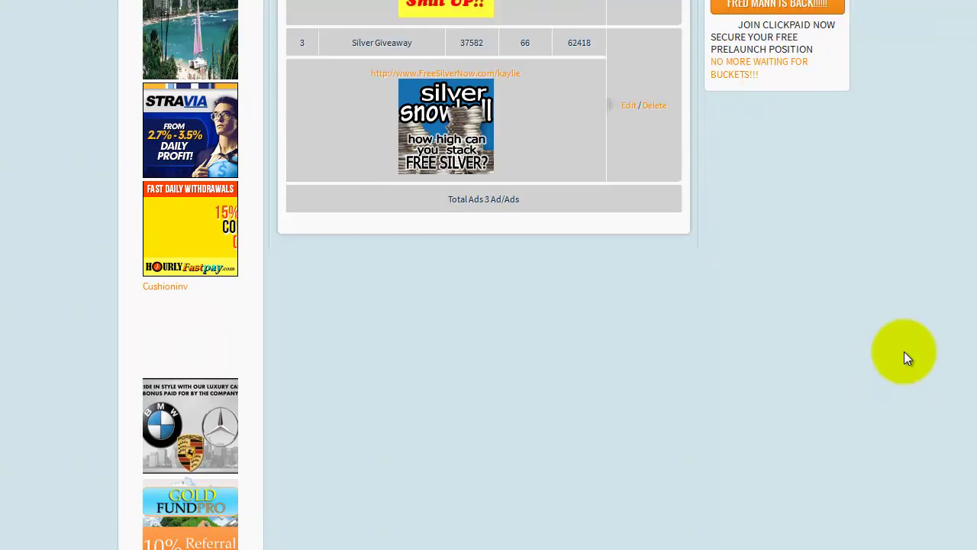
{"action": "scroll", "coordinate": [936, 343], "scroll_direction": "down", "scroll_amount": 7}
{"action": "scroll", "coordinate": [933, 354], "scroll_direction": "down", "scroll_amount": 2}
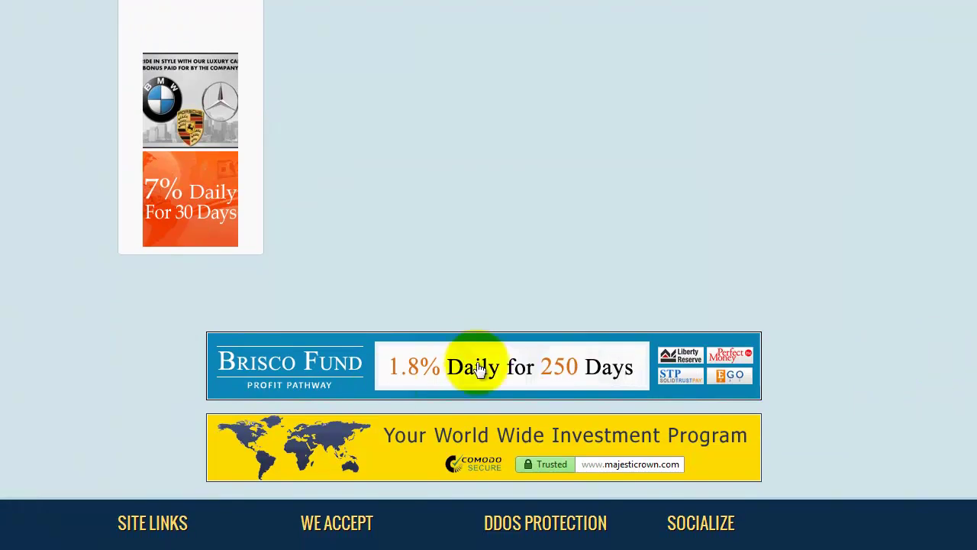
{"action": "scroll", "coordinate": [863, 356], "scroll_direction": "up", "scroll_amount": 8}
{"action": "scroll", "coordinate": [889, 333], "scroll_direction": "up", "scroll_amount": 7}
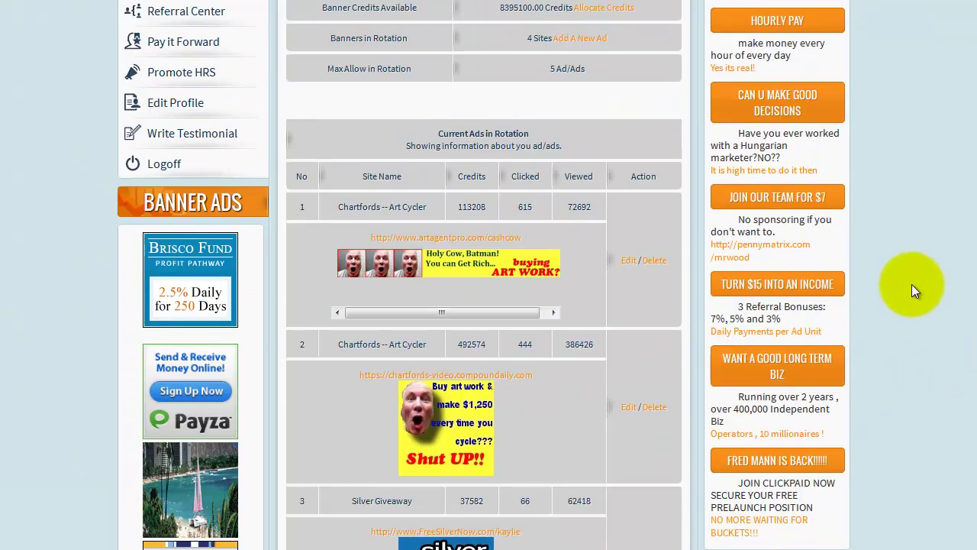
- Examine the current ads in rotation and compare them with the square banner ads shown in the sidebar
{"action": "scroll", "coordinate": [918, 252], "scroll_direction": "down", "scroll_amount": 5}
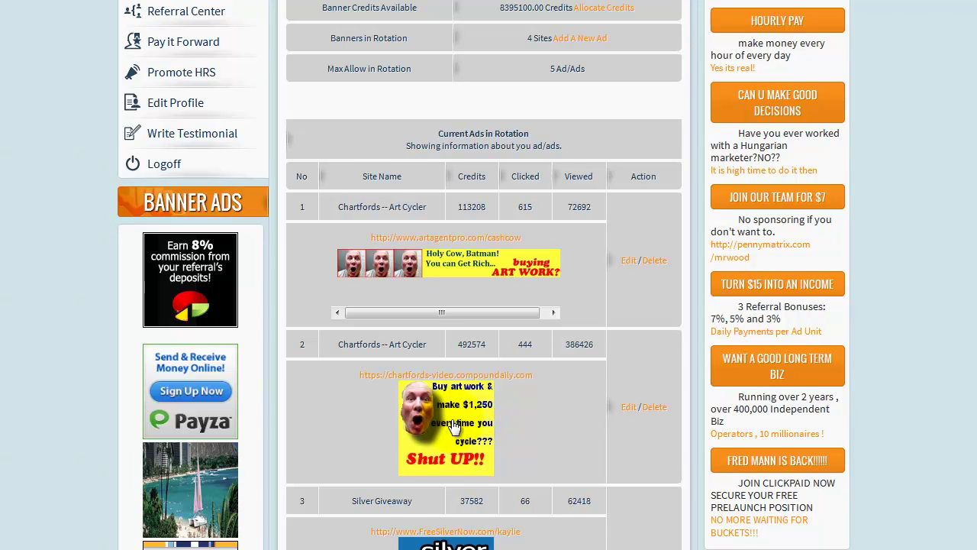
{"action": "scroll", "coordinate": [455, 427], "scroll_direction": "down", "scroll_amount": 1}
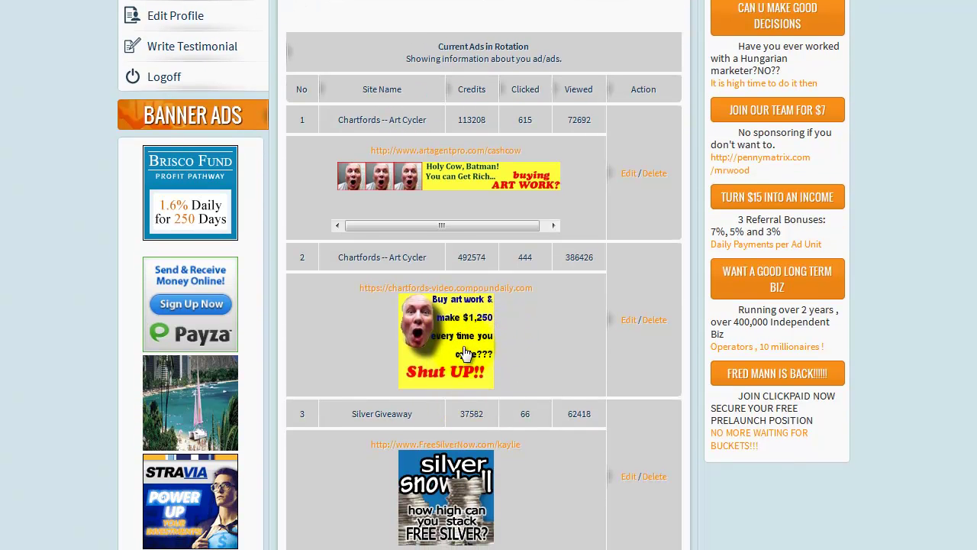
{"action": "scroll", "coordinate": [385, 356], "scroll_direction": "down", "scroll_amount": 1}
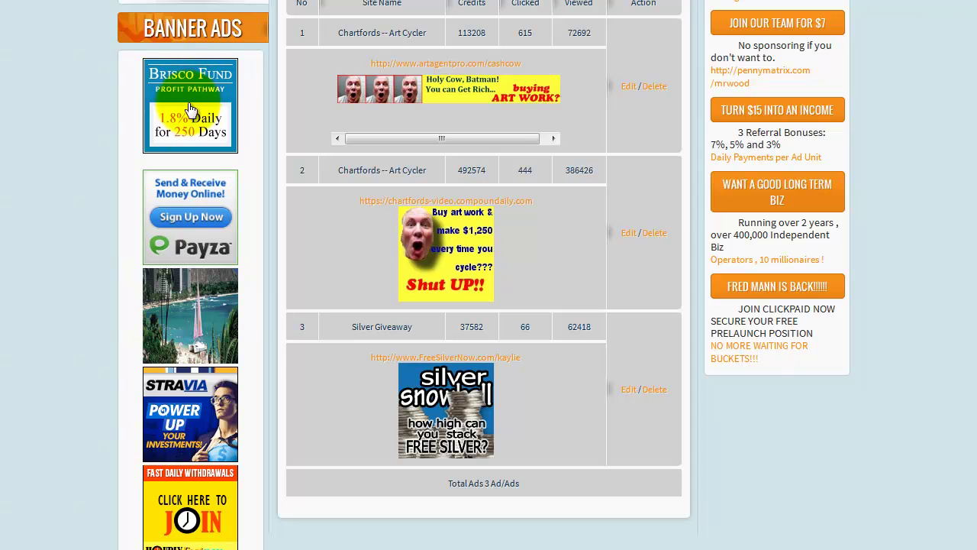
{"action": "scroll", "coordinate": [210, 427], "scroll_direction": "down", "scroll_amount": 1}
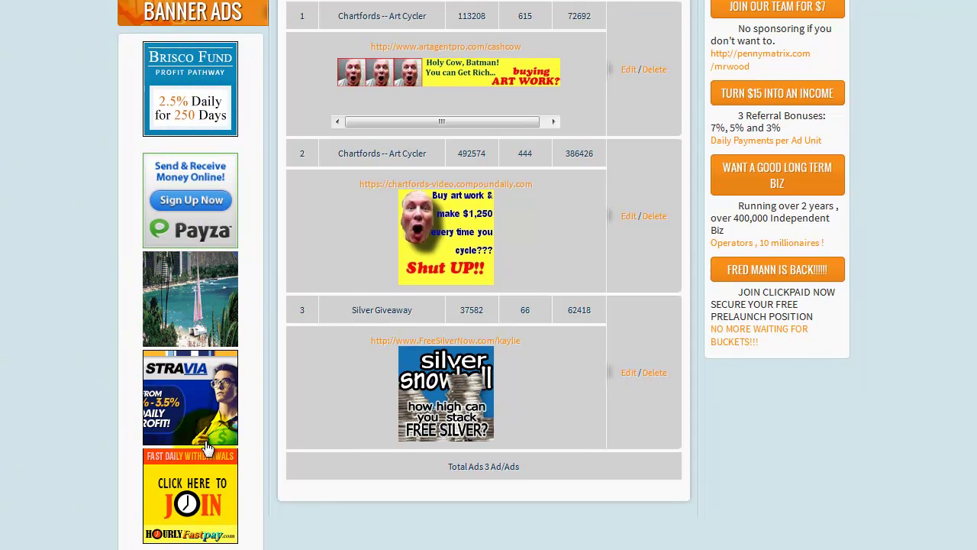
{"action": "scroll", "coordinate": [213, 451], "scroll_direction": "down", "scroll_amount": 2}
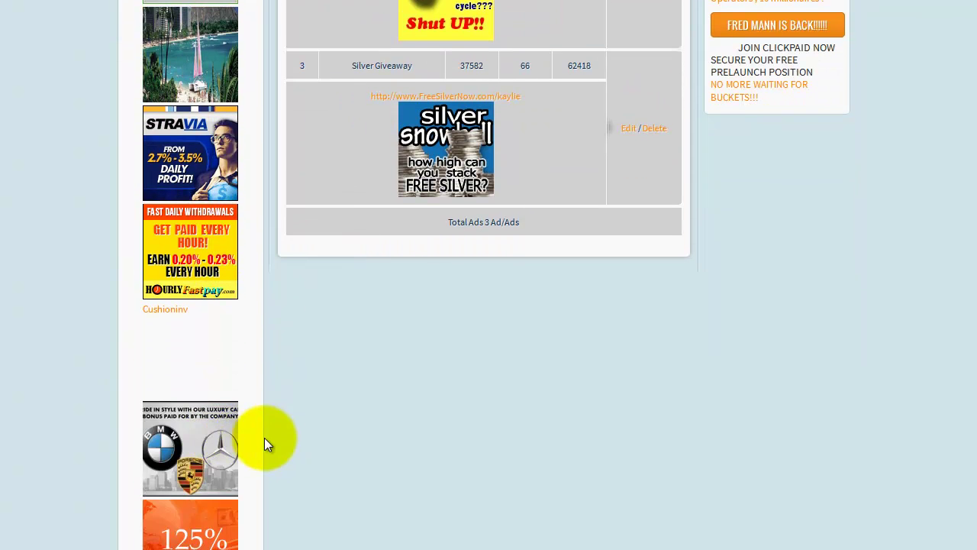
{"action": "scroll", "coordinate": [257, 427], "scroll_direction": "up", "scroll_amount": 4}
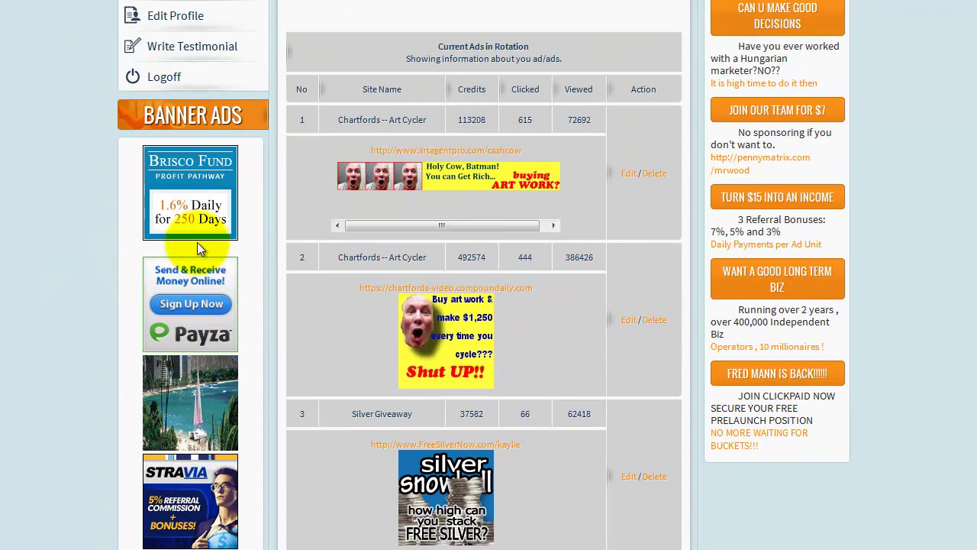
{"action": "scroll", "coordinate": [198, 248], "scroll_direction": "down", "scroll_amount": 2}
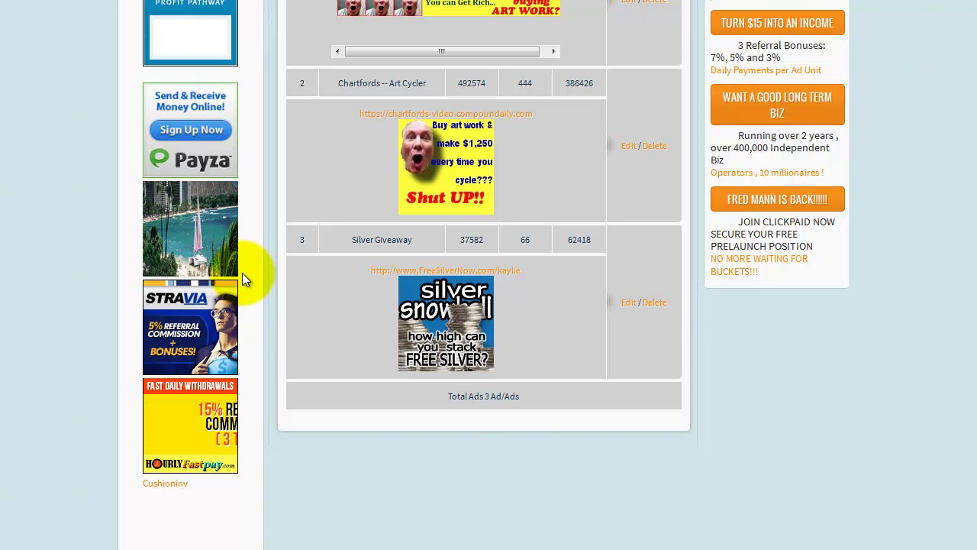
{"action": "scroll", "coordinate": [240, 276], "scroll_direction": "up", "scroll_amount": 1}
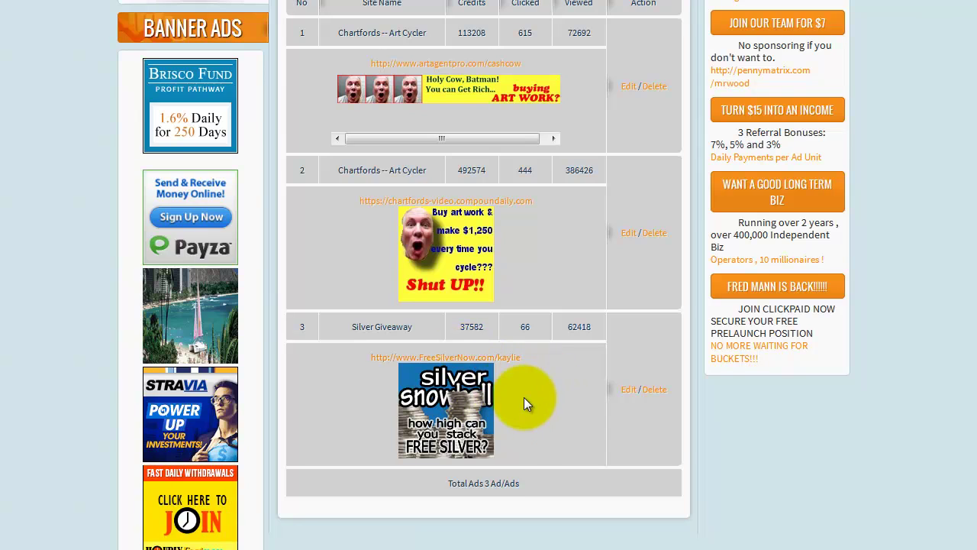
- Open the form for adding a new banner ad and bring its fields into view
{"action": "scroll", "coordinate": [523, 397], "scroll_direction": "up", "scroll_amount": 12}
{"action": "scroll", "coordinate": [735, 201], "scroll_direction": "down", "scroll_amount": 4}
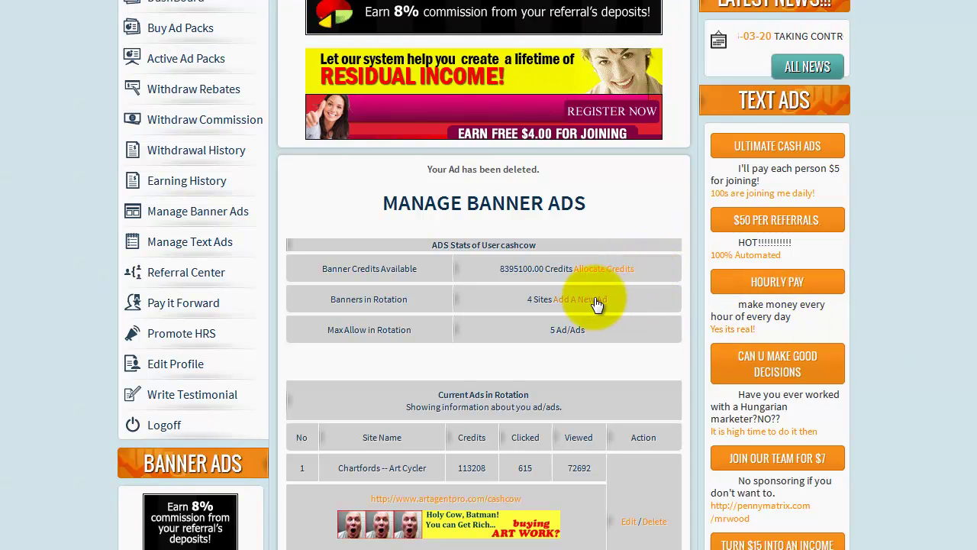
{"action": "scroll", "coordinate": [607, 321], "scroll_direction": "down", "scroll_amount": 6}
{"action": "scroll", "coordinate": [613, 328], "scroll_direction": "up", "scroll_amount": 3}
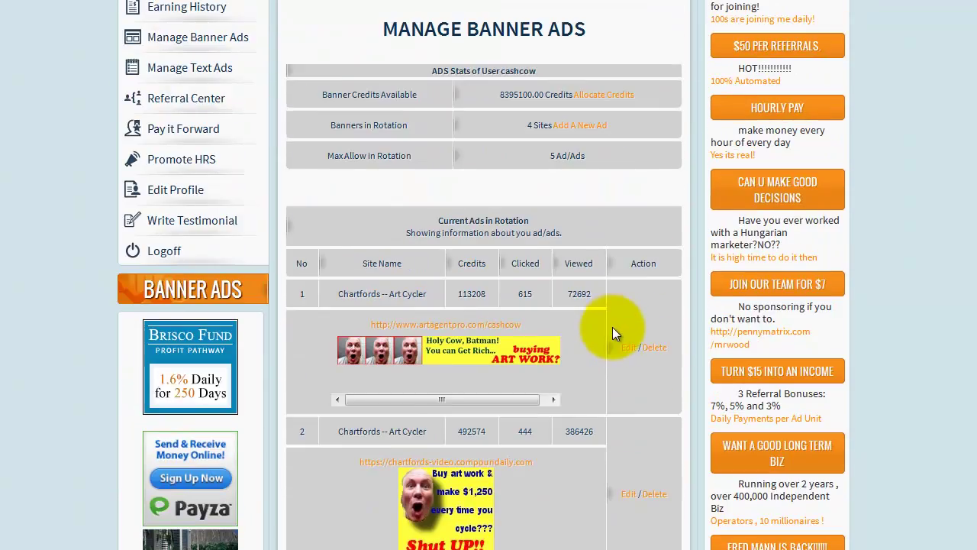
{"action": "scroll", "coordinate": [596, 229], "scroll_direction": "down", "scroll_amount": 3}
{"action": "scroll", "coordinate": [597, 262], "scroll_direction": "up", "scroll_amount": 5}
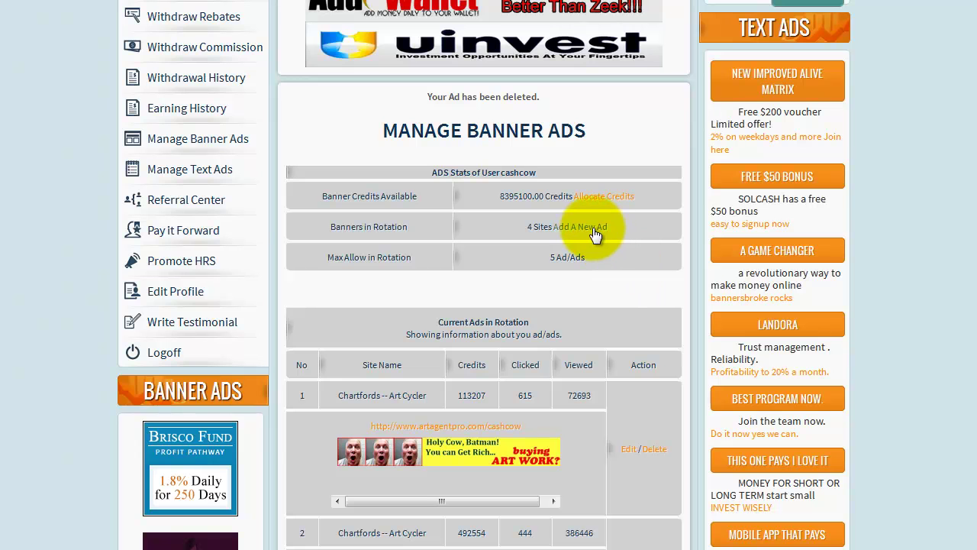
{"action": "left_click", "coordinate": [593, 229]}
{"action": "scroll", "coordinate": [778, 256], "scroll_direction": "down", "scroll_amount": 5}
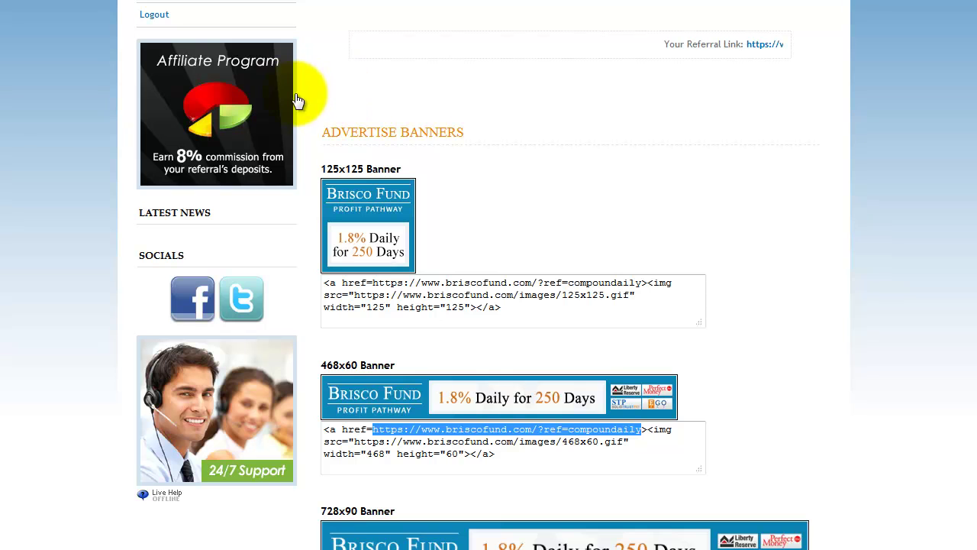
- Review the Brisco Fund referral links page, including its affiliate program description and advertising banners
{"action": "scroll", "coordinate": [606, 153], "scroll_direction": "up", "scroll_amount": 4}
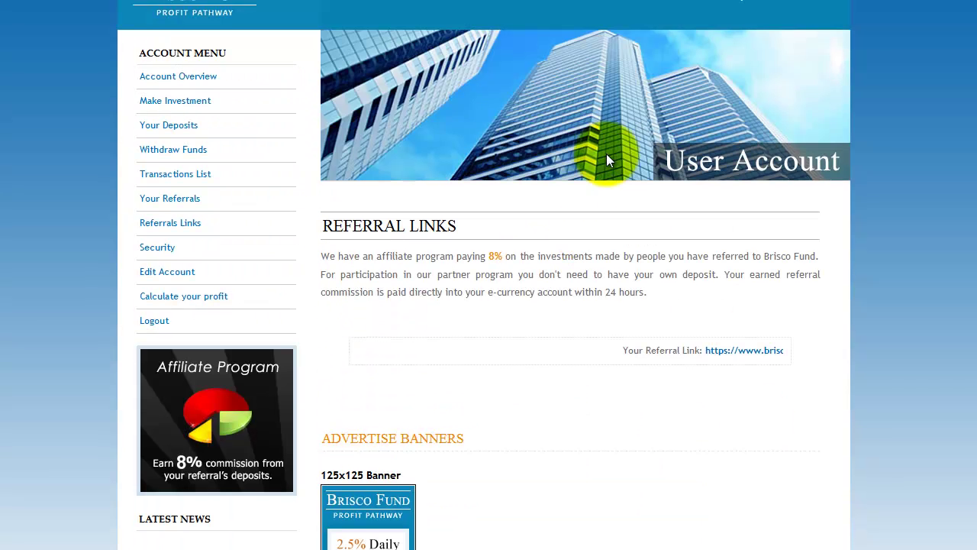
{"action": "scroll", "coordinate": [607, 154], "scroll_direction": "up", "scroll_amount": 1}
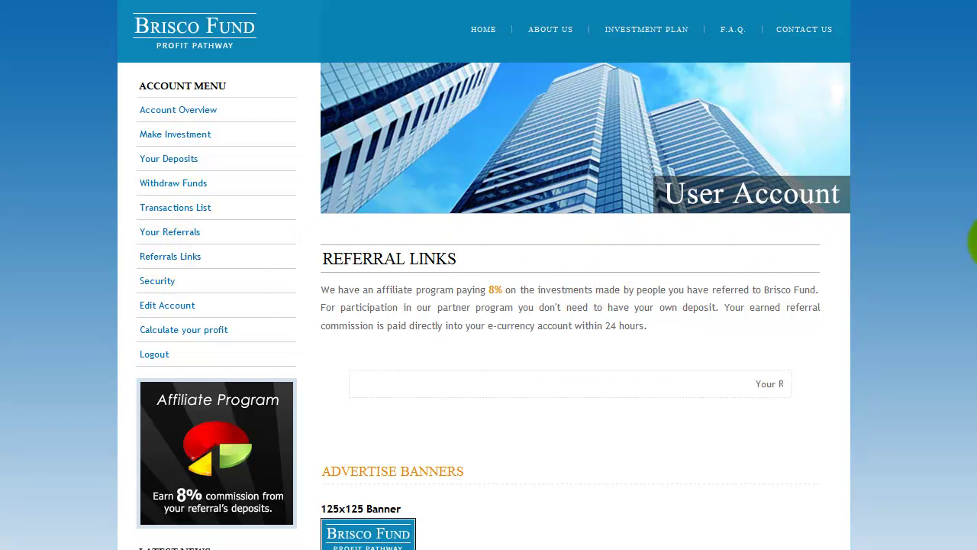
{"action": "scroll", "coordinate": [960, 262], "scroll_direction": "down", "scroll_amount": 5}
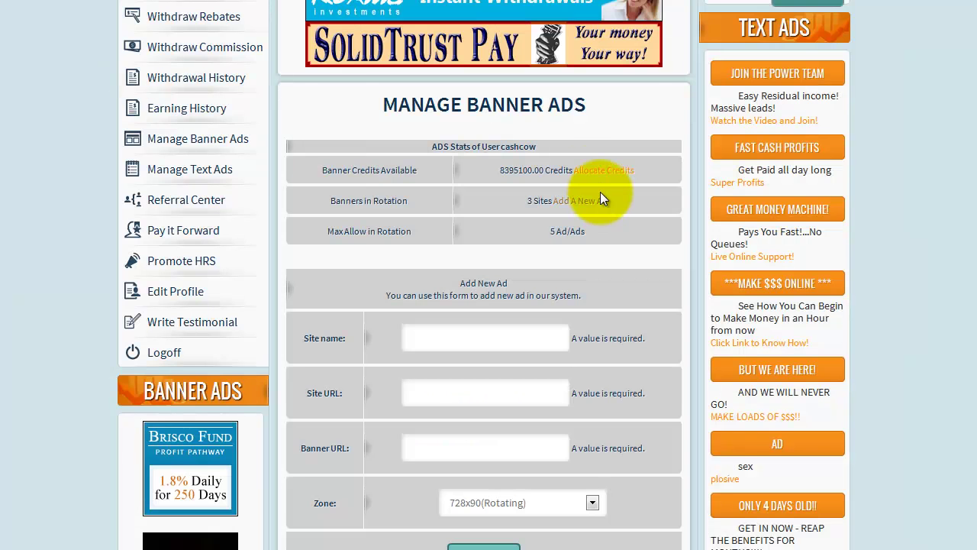
- Switch to the Hourly RevShare banner ads page and examine the header, sidebar and footer banner placements around the new ad form
{"action": "scroll", "coordinate": [550, 179], "scroll_direction": "up", "scroll_amount": 5}
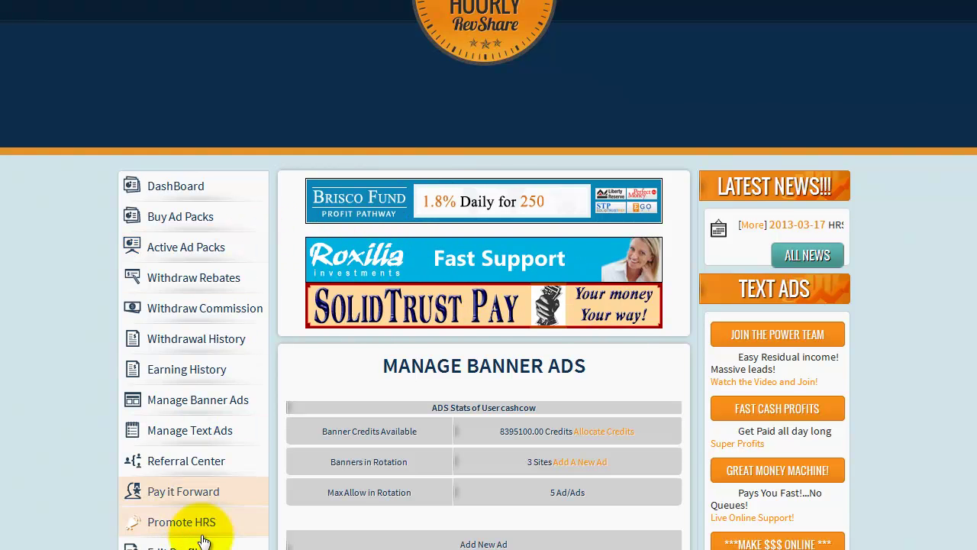
{"action": "scroll", "coordinate": [564, 124], "scroll_direction": "down", "scroll_amount": 4}
{"action": "scroll", "coordinate": [564, 110], "scroll_direction": "up", "scroll_amount": 2}
{"action": "scroll", "coordinate": [564, 124], "scroll_direction": "down", "scroll_amount": 1}
{"action": "scroll", "coordinate": [371, 240], "scroll_direction": "down", "scroll_amount": 4}
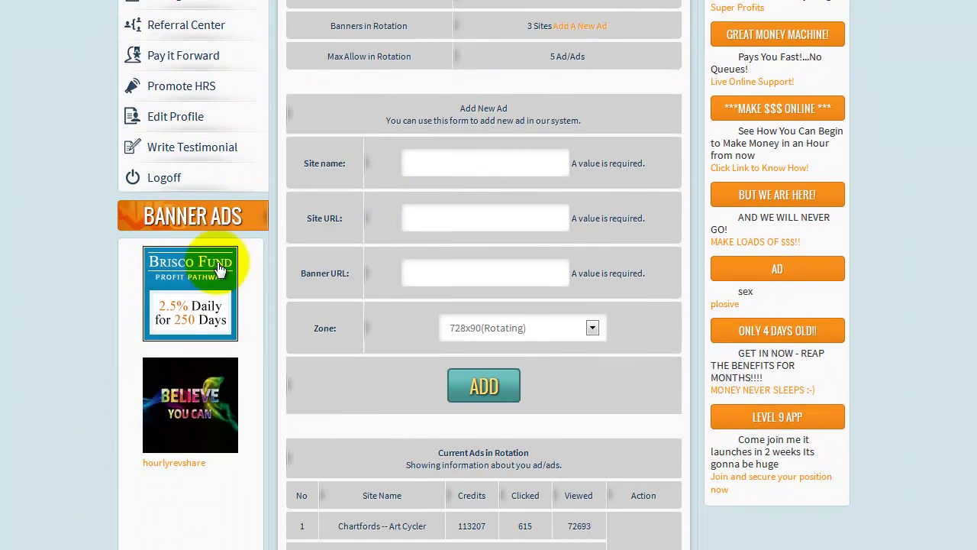
{"action": "scroll", "coordinate": [229, 256], "scroll_direction": "down", "scroll_amount": 3}
{"action": "scroll", "coordinate": [222, 253], "scroll_direction": "down", "scroll_amount": 1}
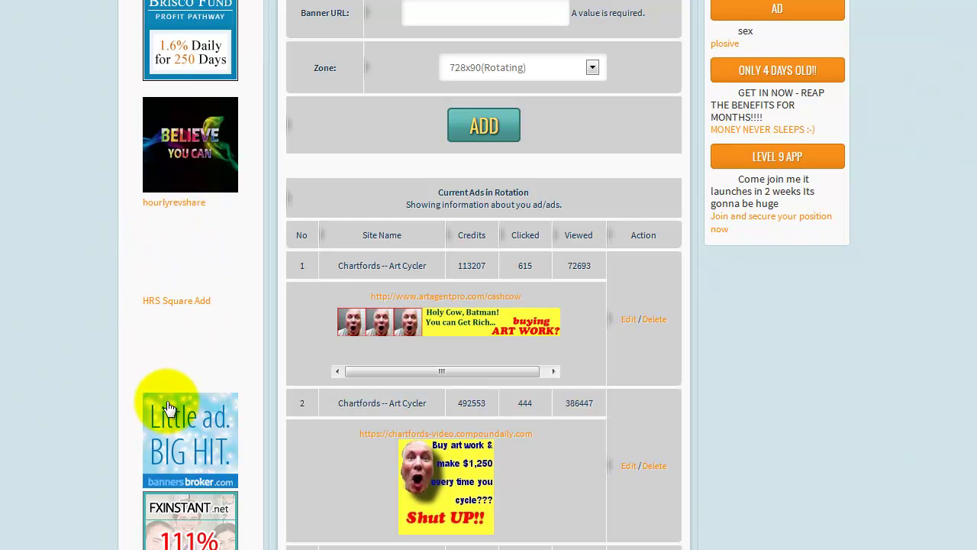
{"action": "scroll", "coordinate": [183, 437], "scroll_direction": "down", "scroll_amount": 7}
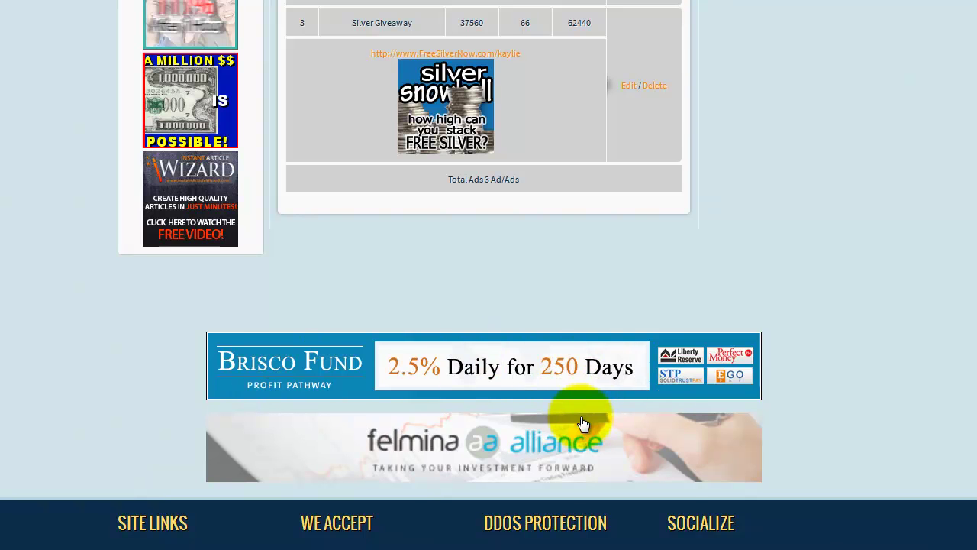
{"action": "scroll", "coordinate": [687, 351], "scroll_direction": "up", "scroll_amount": 10}
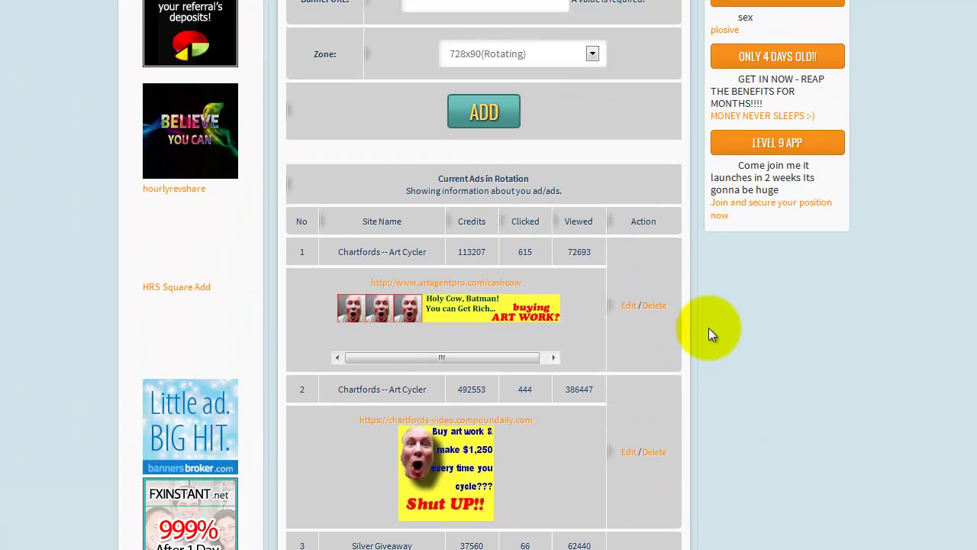
{"action": "scroll", "coordinate": [677, 236], "scroll_direction": "up", "scroll_amount": 4}
{"action": "scroll", "coordinate": [198, 306], "scroll_direction": "down", "scroll_amount": 5}
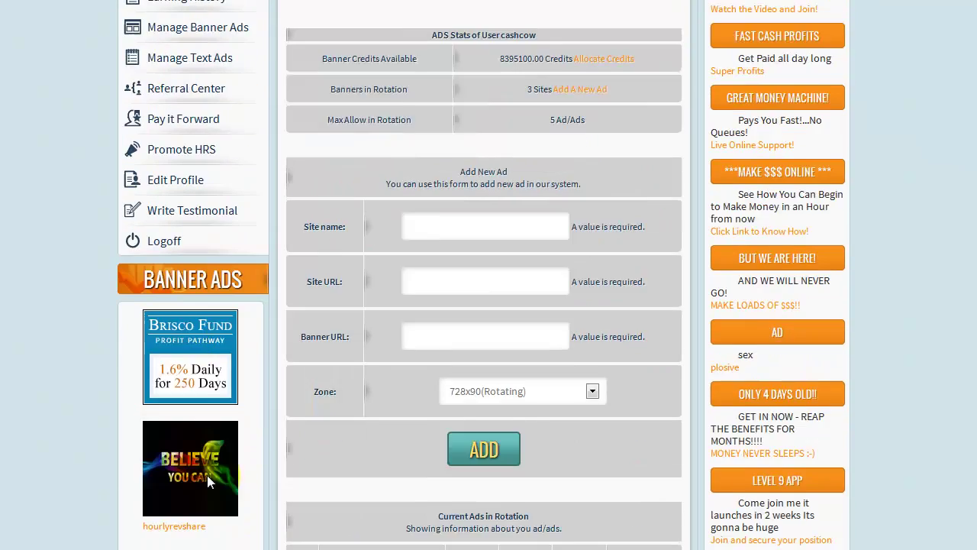
{"action": "scroll", "coordinate": [221, 336], "scroll_direction": "down", "scroll_amount": 6}
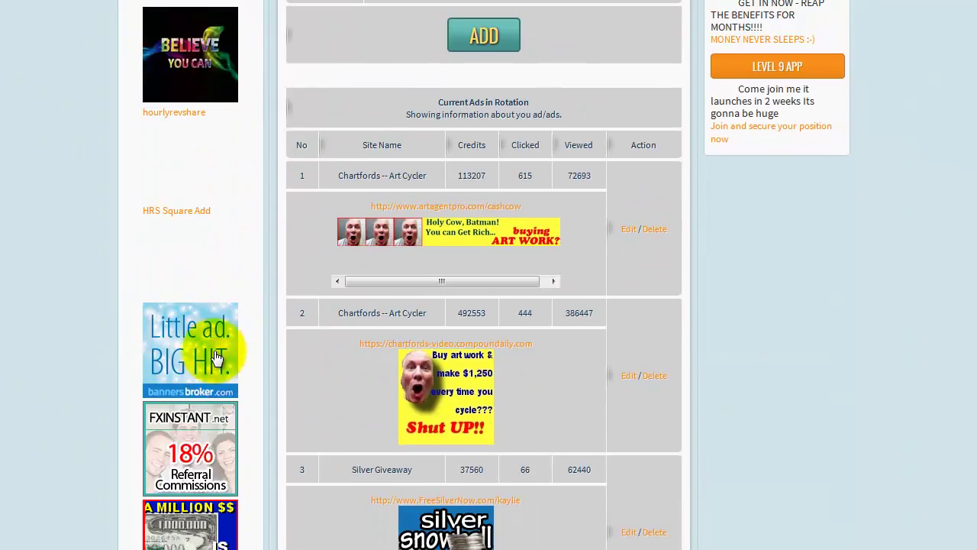
{"action": "scroll", "coordinate": [229, 359], "scroll_direction": "up", "scroll_amount": 8}
{"action": "scroll", "coordinate": [714, 237], "scroll_direction": "up", "scroll_amount": 4}
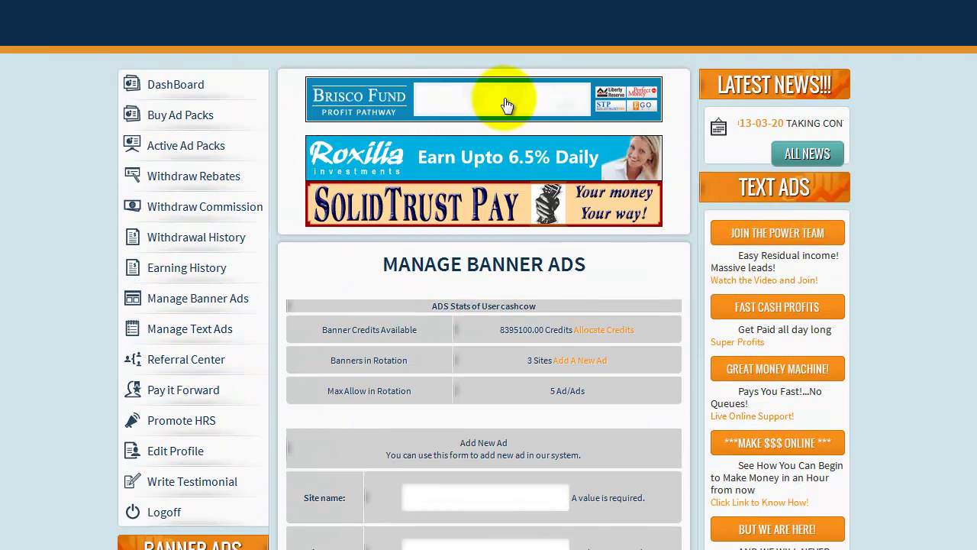
{"action": "scroll", "coordinate": [944, 174], "scroll_direction": "down", "scroll_amount": 1}
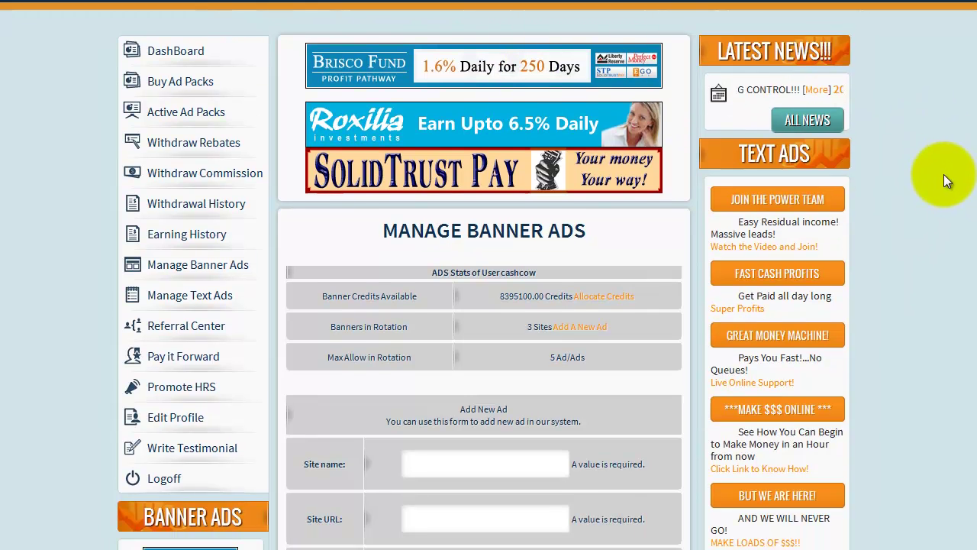
{"action": "scroll", "coordinate": [38, 6], "scroll_direction": "up", "scroll_amount": 1}
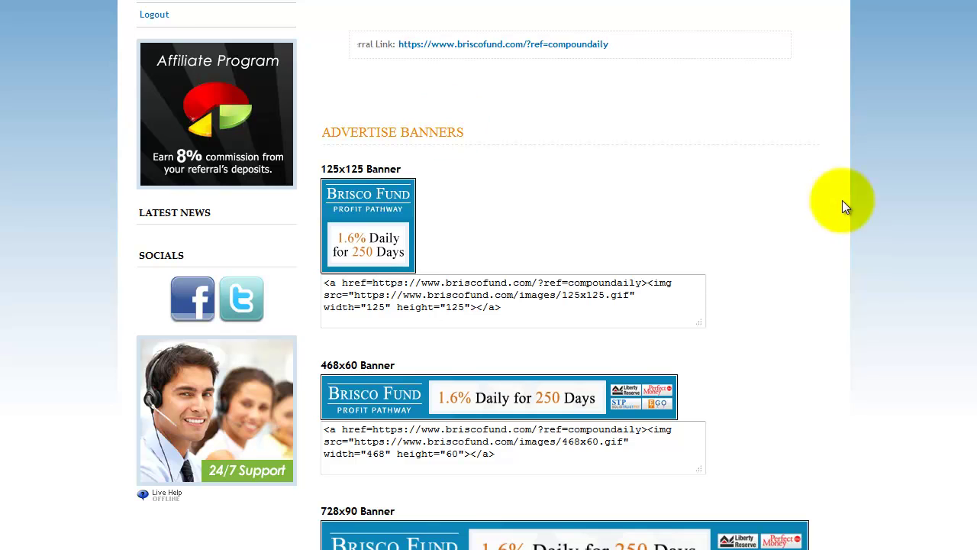
- Switch to the Brisco Fund referral links page and select the entire HTML code of the 468x60 banner
{"action": "left_click", "coordinate": [405, 455]}
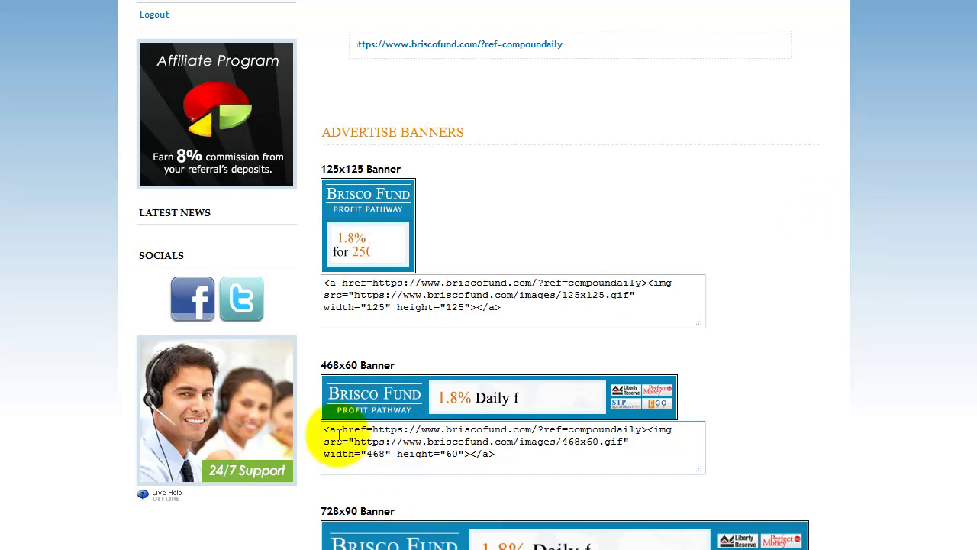
{"action": "left_click_drag", "start_coordinate": [325, 430], "coordinate": [522, 457]}
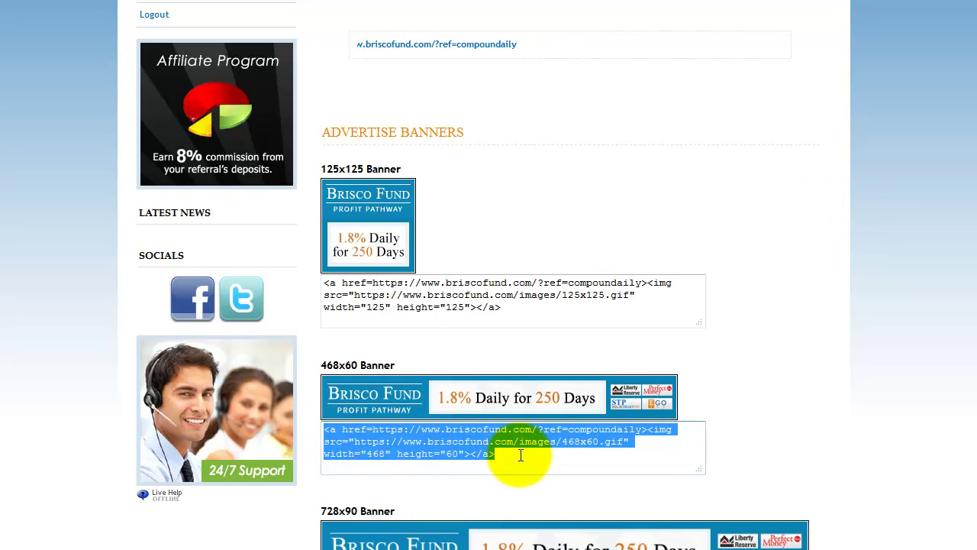
{"action": "left_click", "coordinate": [519, 456]}
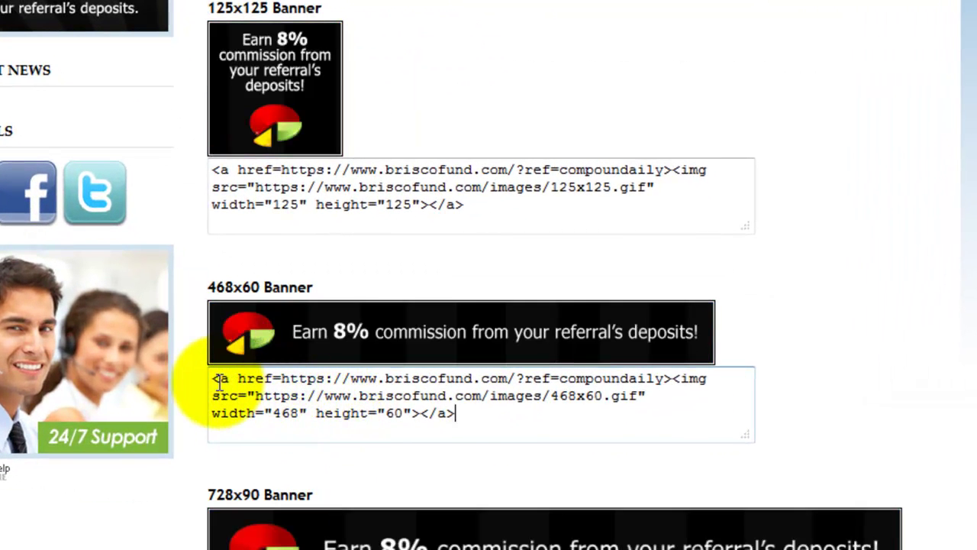
{"action": "left_click_drag", "start_coordinate": [377, 379], "coordinate": [658, 374]}
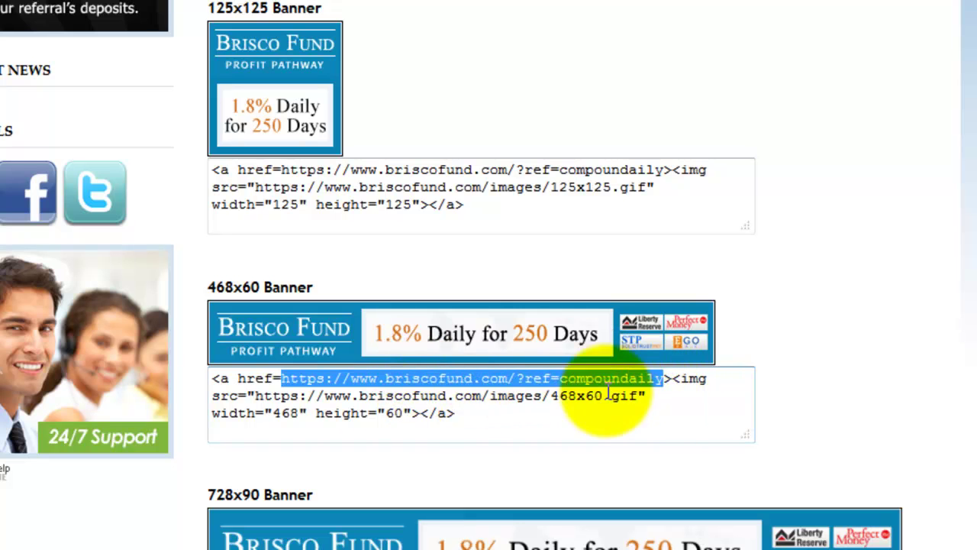
{"action": "left_click_drag", "start_coordinate": [256, 396], "coordinate": [626, 397]}
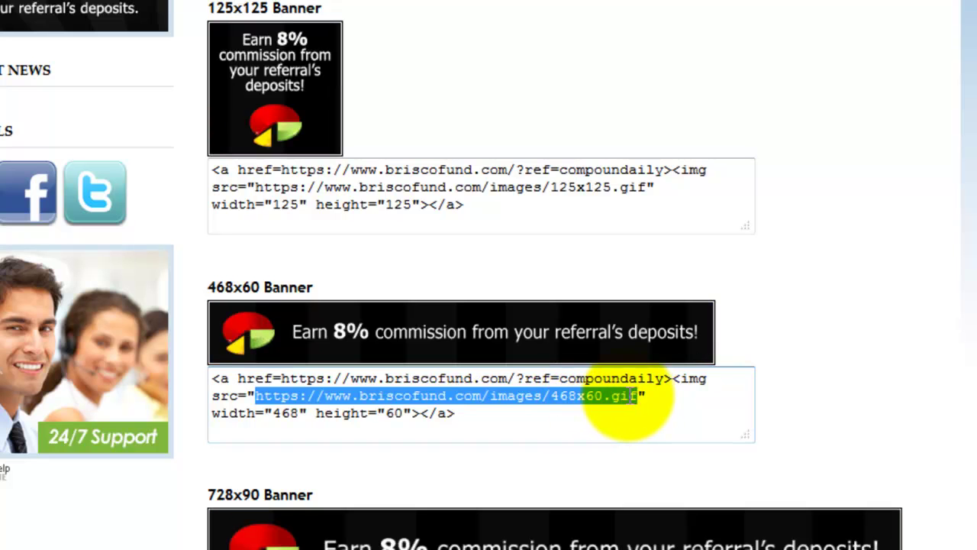
{"action": "right_click", "coordinate": [626, 402]}
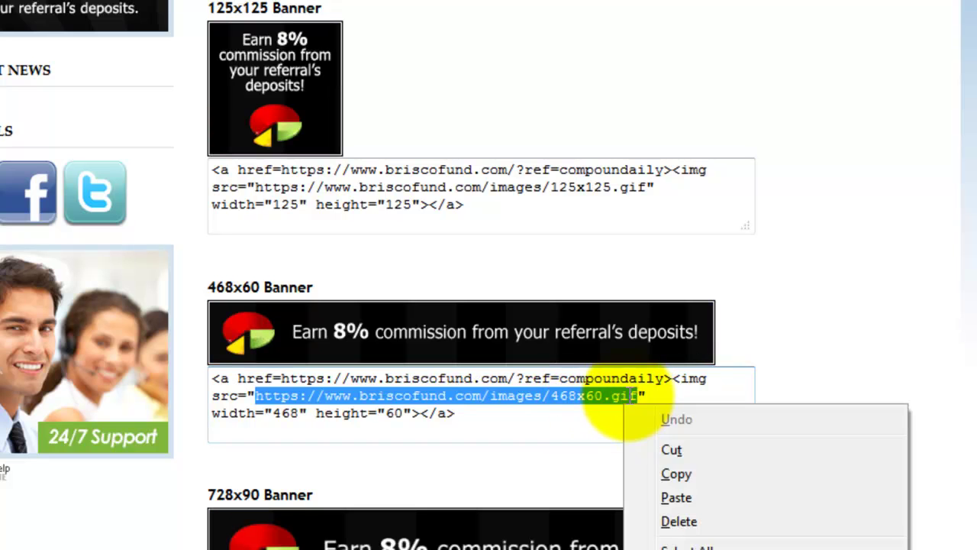
{"action": "left_click", "coordinate": [693, 473]}
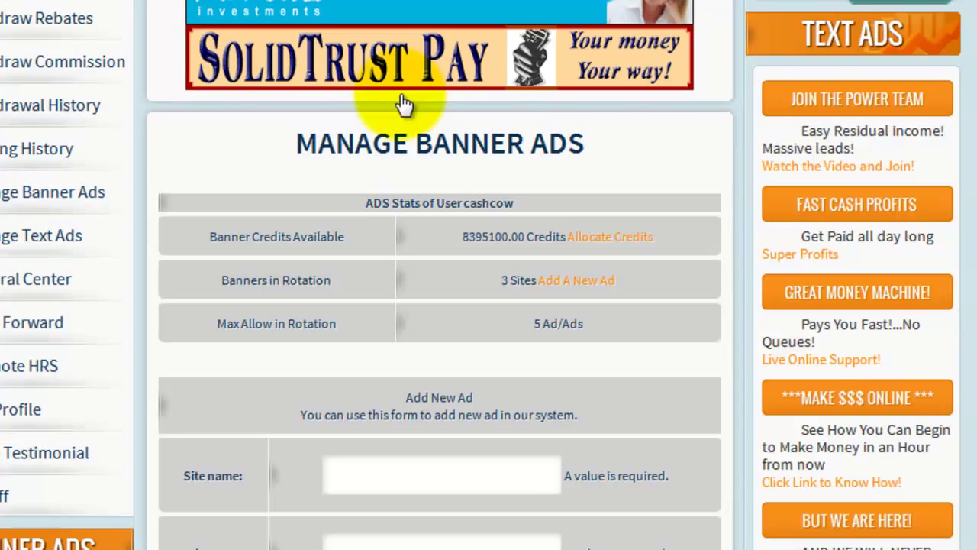
{"action": "scroll", "coordinate": [499, 176], "scroll_direction": "down", "scroll_amount": 5}
{"action": "right_click", "coordinate": [398, 261]}
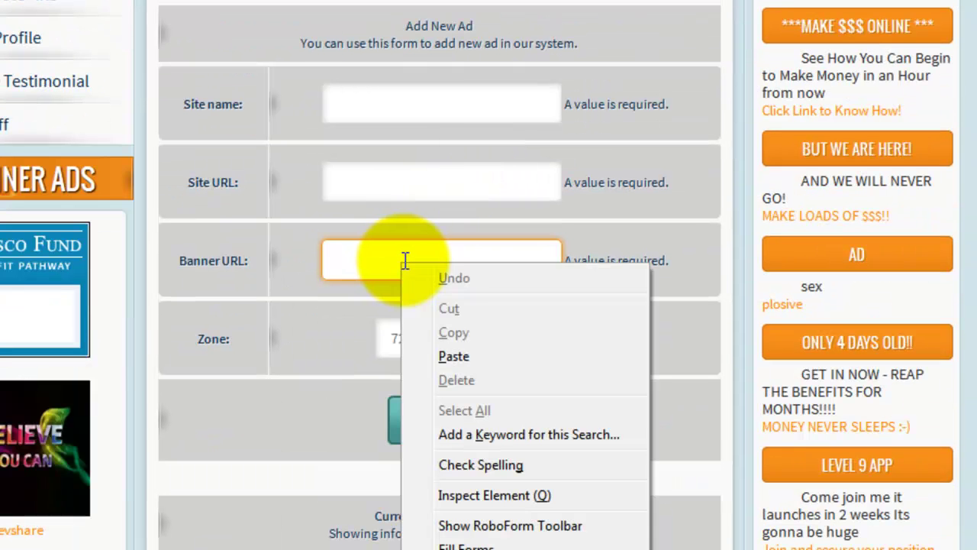
{"action": "left_click", "coordinate": [452, 357]}
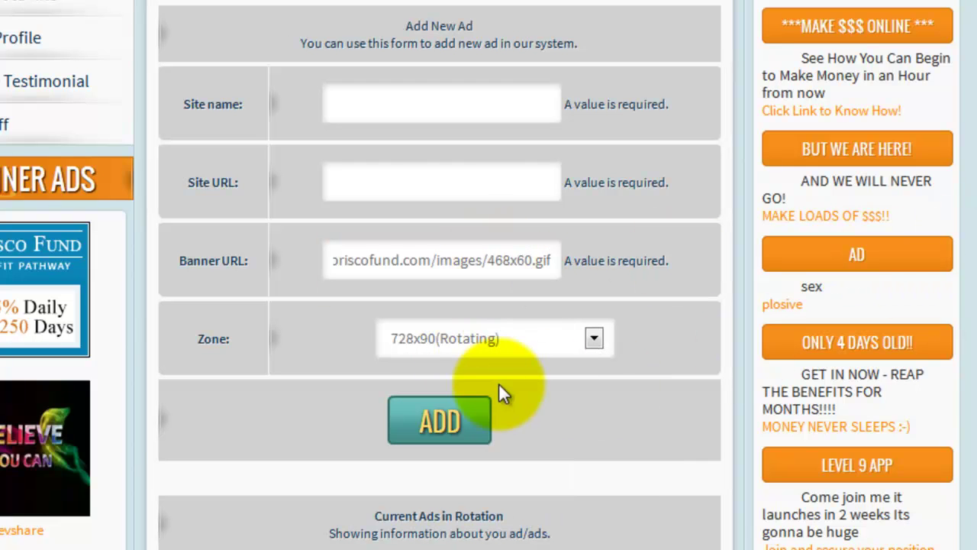
- Set the new banner ad's zone to 468x60 (rotating)
{"action": "left_click", "coordinate": [477, 339]}
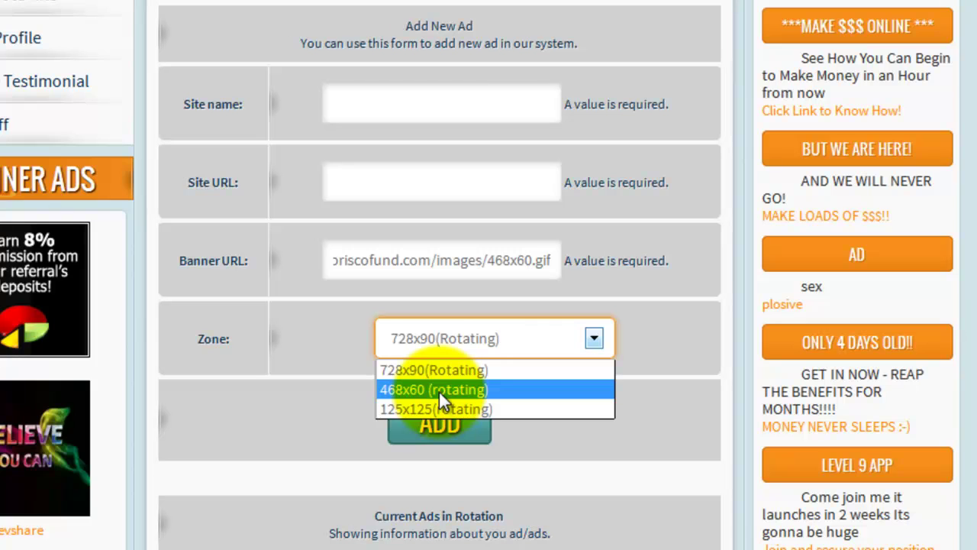
{"action": "left_click", "coordinate": [439, 391]}
{"action": "scroll", "coordinate": [474, 339], "scroll_direction": "up", "scroll_amount": 6}
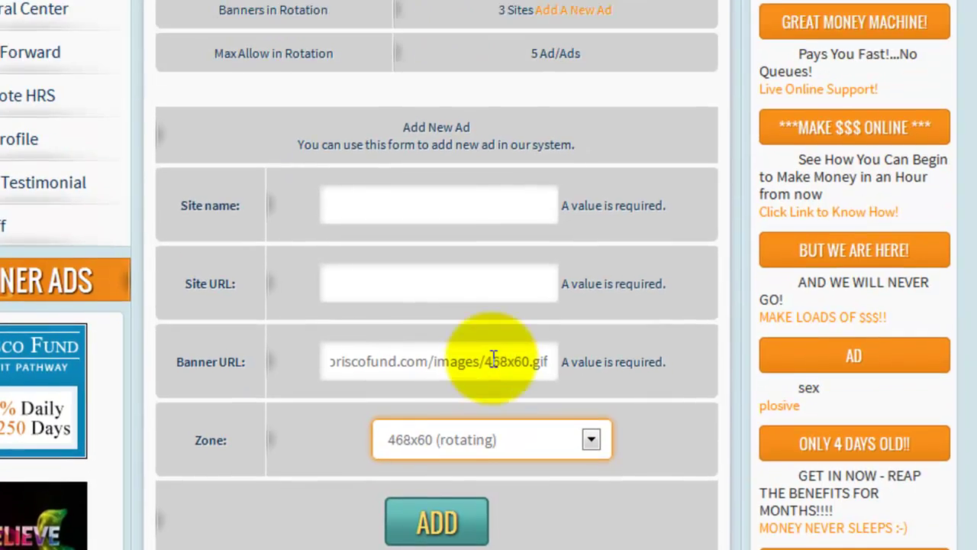
{"action": "scroll", "coordinate": [413, 91], "scroll_direction": "down", "scroll_amount": 6}
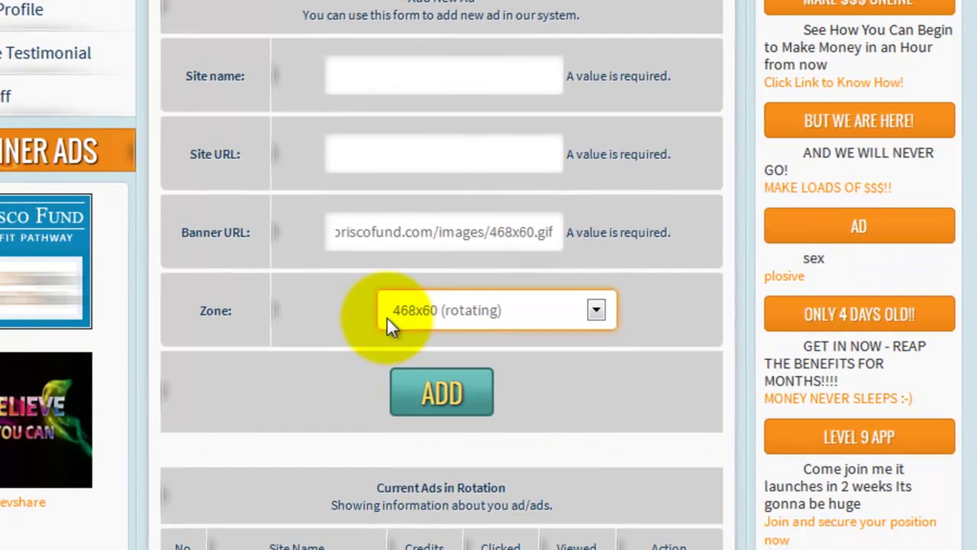
{"action": "left_click", "coordinate": [476, 152]}
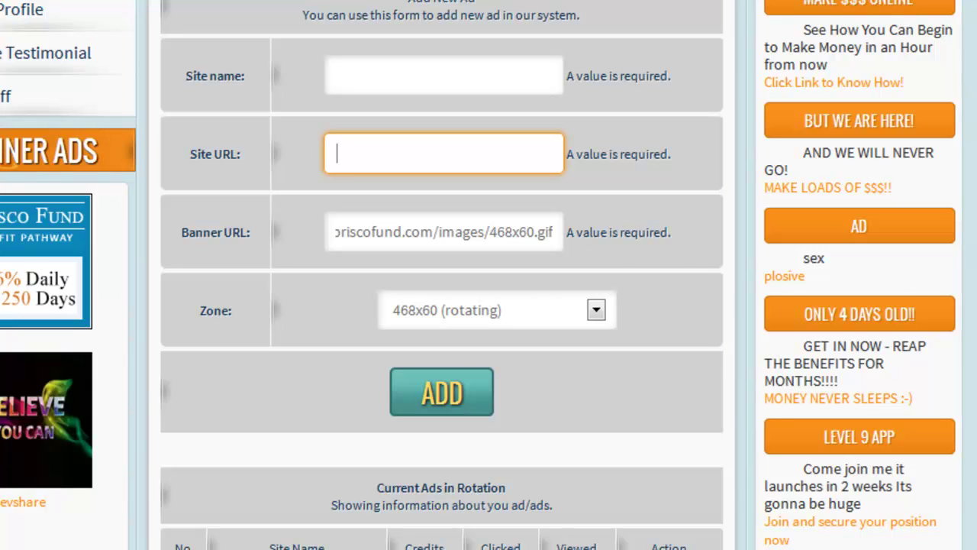
{"action": "key", "text": "ctrl+Tab"}
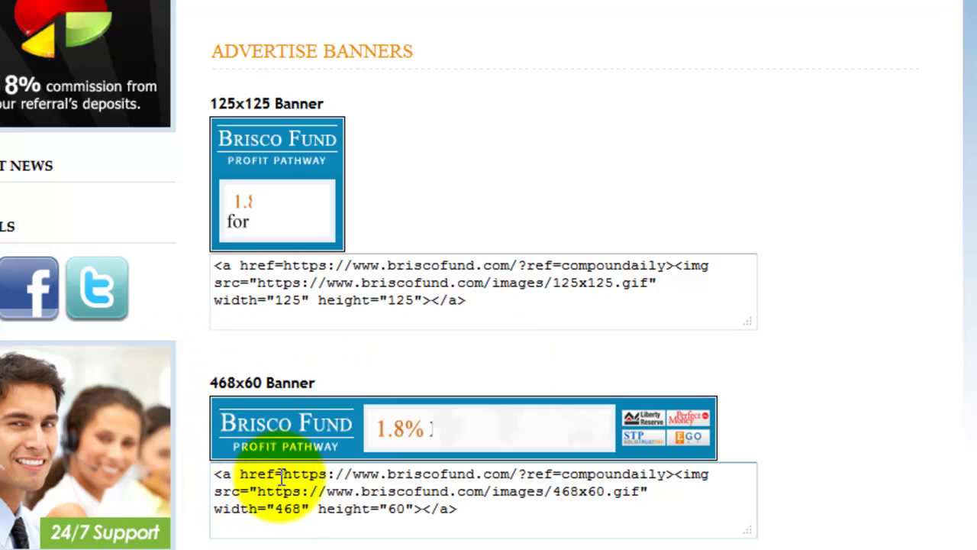
{"action": "left_click_drag", "start_coordinate": [284, 473], "coordinate": [666, 469]}
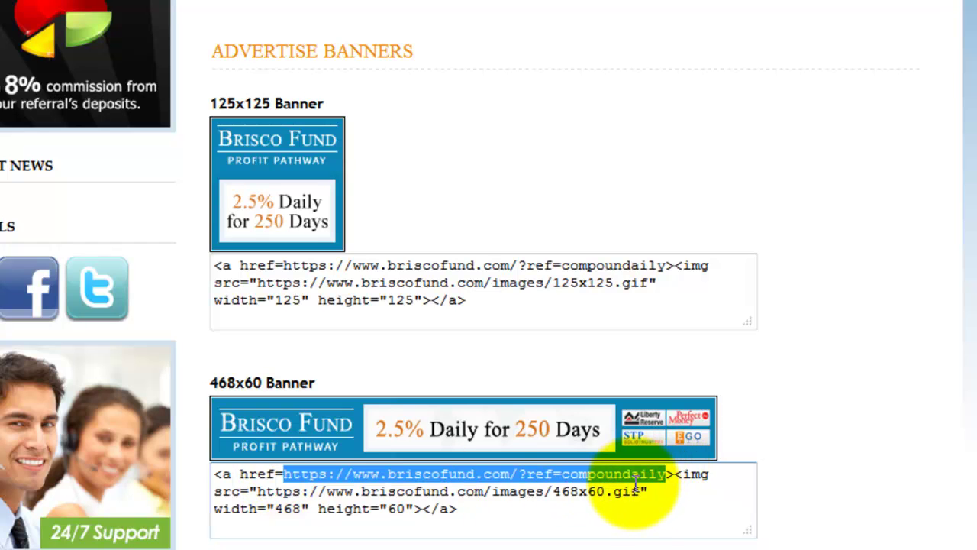
{"action": "right_click", "coordinate": [634, 477]}
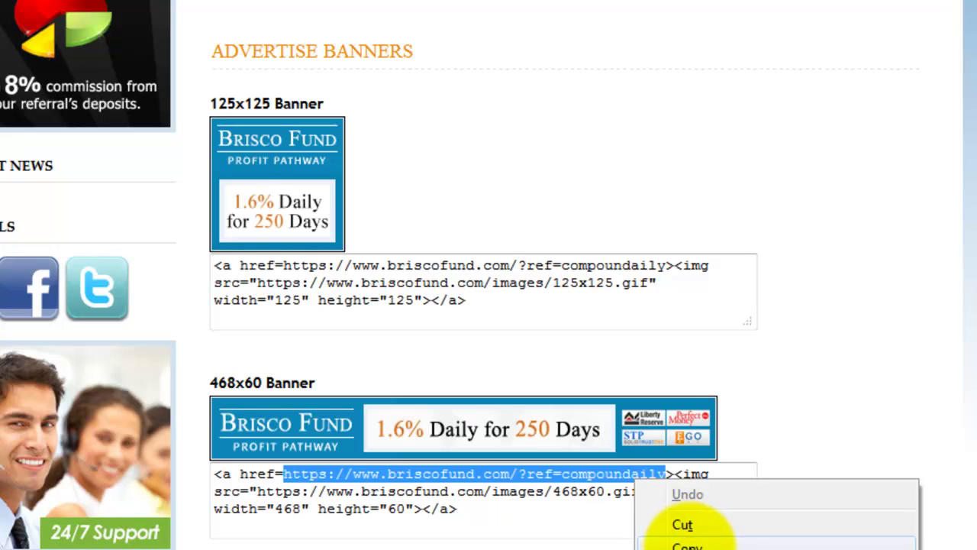
{"action": "left_click", "coordinate": [687, 545]}
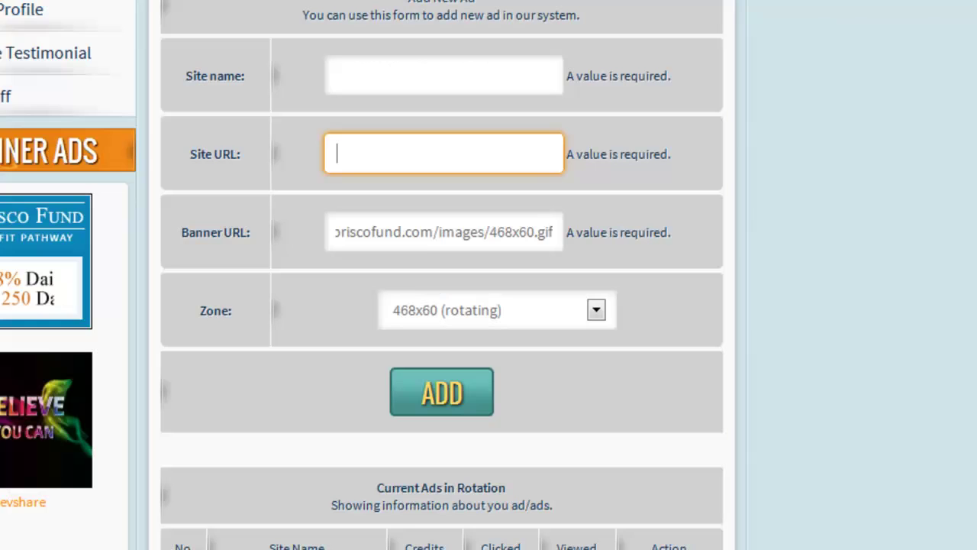
{"action": "right_click", "coordinate": [431, 154]}
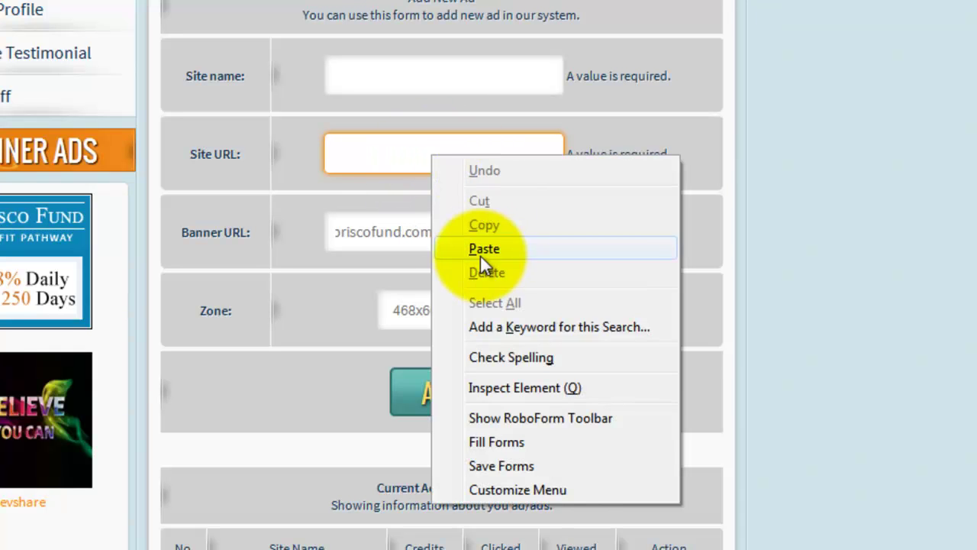
{"action": "left_click", "coordinate": [482, 251]}
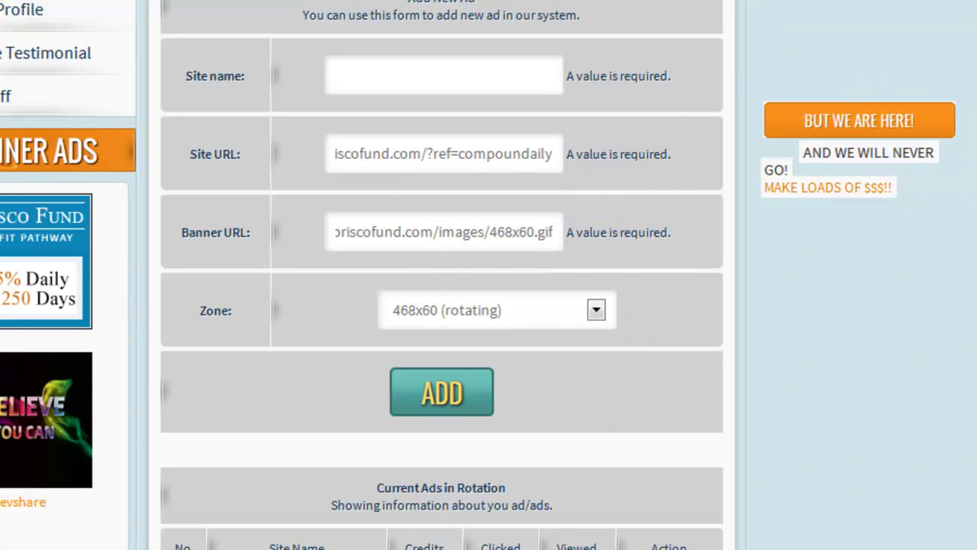
- Enter Brisco Fund as the site name and check the Site URL and Banner URL entries
{"action": "left_click", "coordinate": [496, 76]}
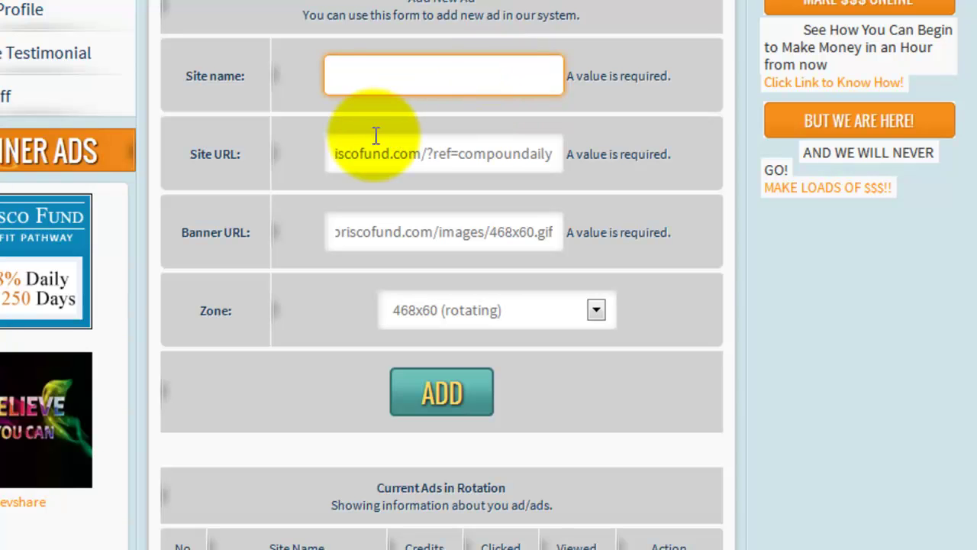
{"action": "type", "text": "Bri"}
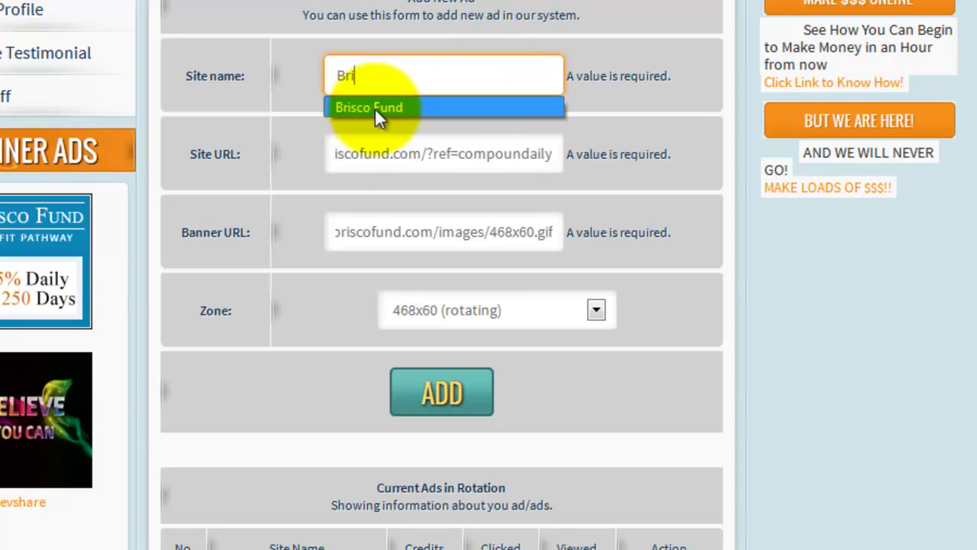
{"action": "left_click", "coordinate": [375, 107]}
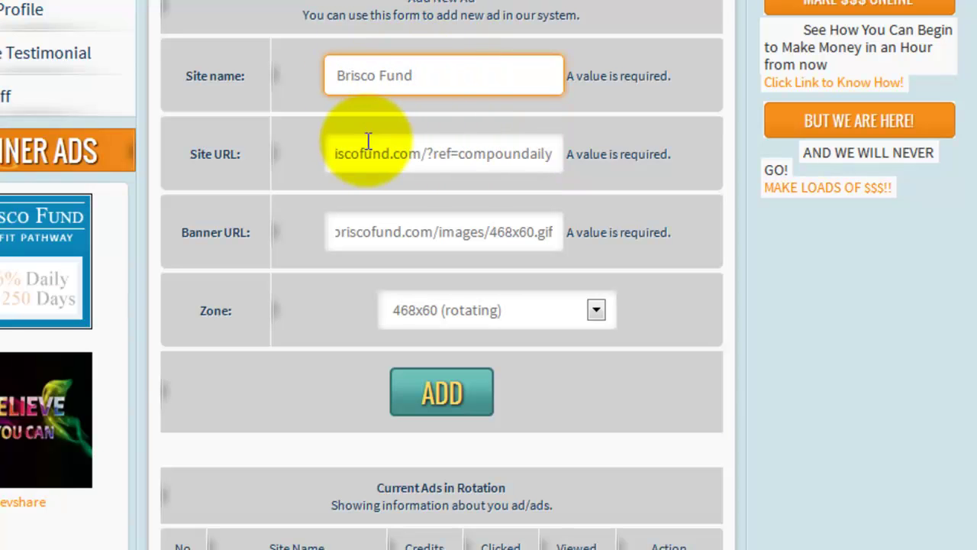
{"action": "left_click_drag", "start_coordinate": [190, 153], "coordinate": [236, 153]}
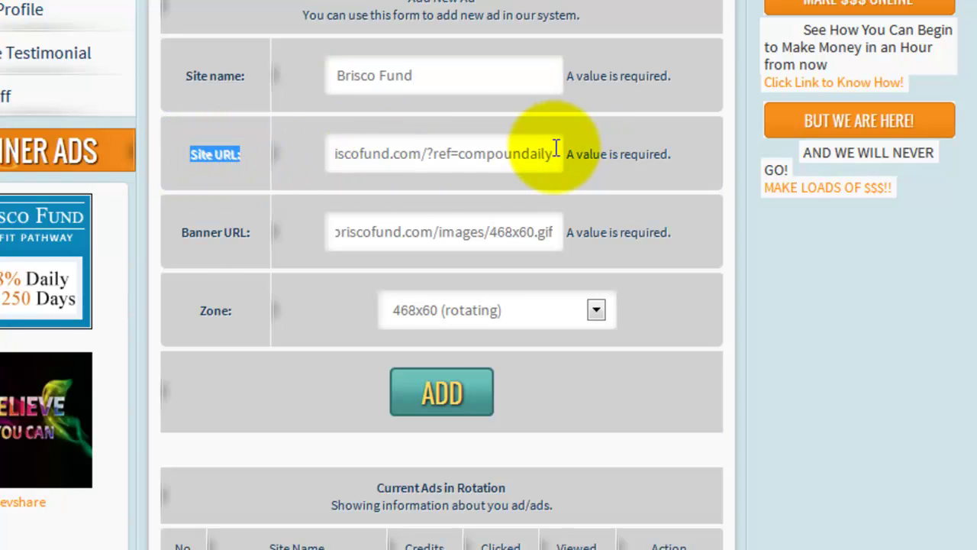
{"action": "left_click_drag", "start_coordinate": [189, 232], "coordinate": [349, 230]}
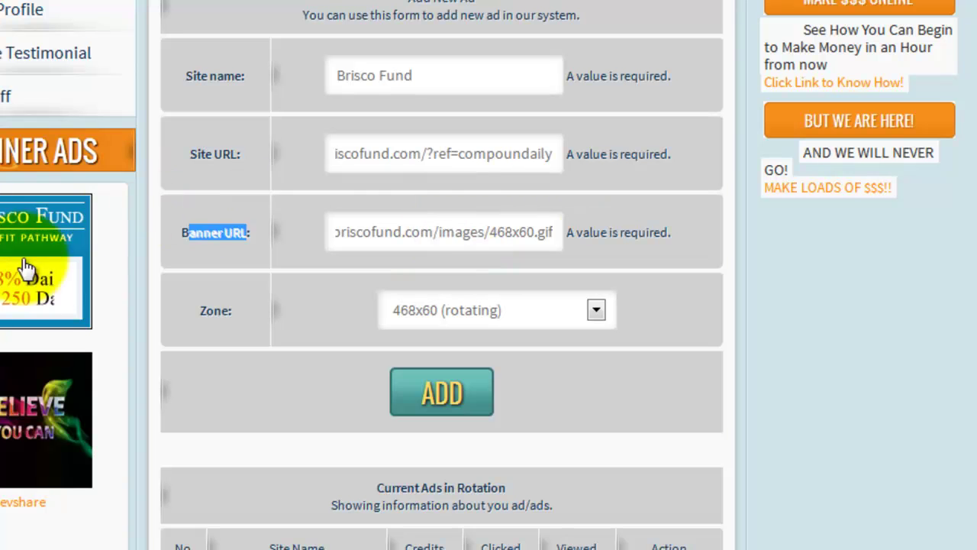
- Look over the current ads in rotation, then add the Brisco Fund ad and acknowledge the confirmation
{"action": "scroll", "coordinate": [15, 311], "scroll_direction": "down", "scroll_amount": 3}
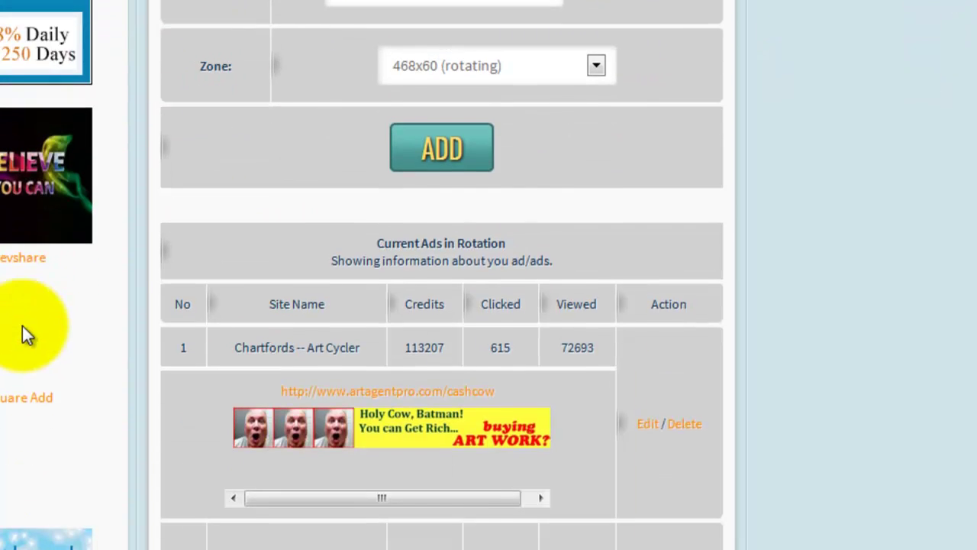
{"action": "scroll", "coordinate": [457, 374], "scroll_direction": "down", "scroll_amount": 2}
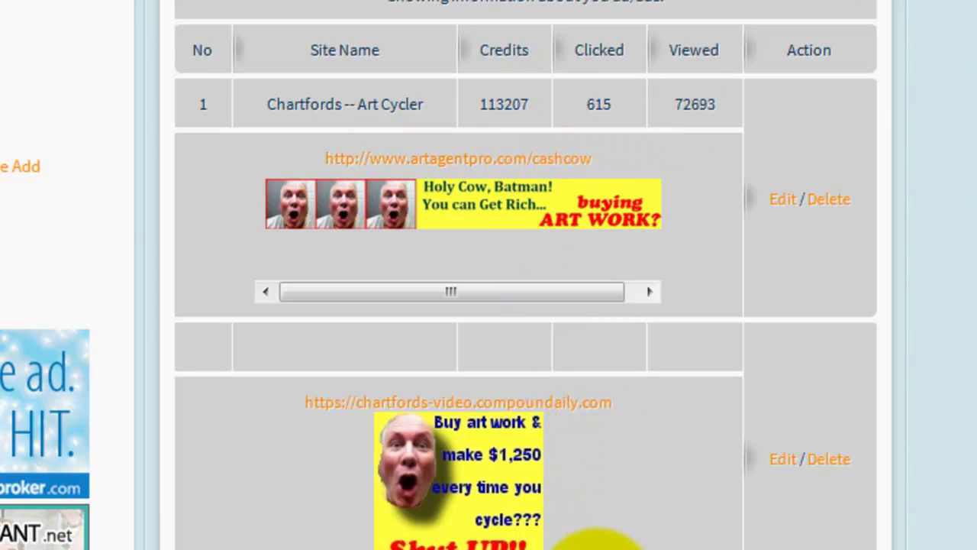
{"action": "scroll", "coordinate": [733, 339], "scroll_direction": "up", "scroll_amount": 5}
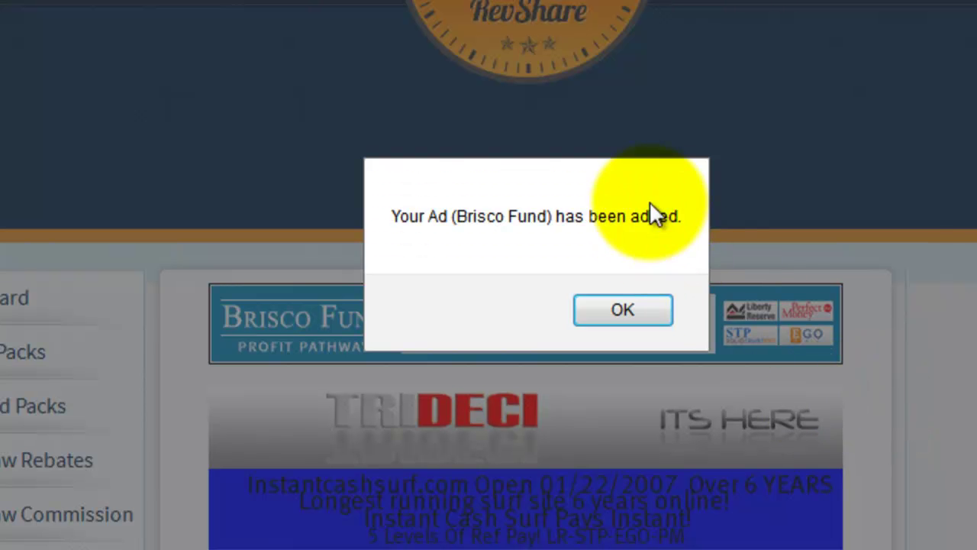
{"action": "left_click", "coordinate": [623, 318]}
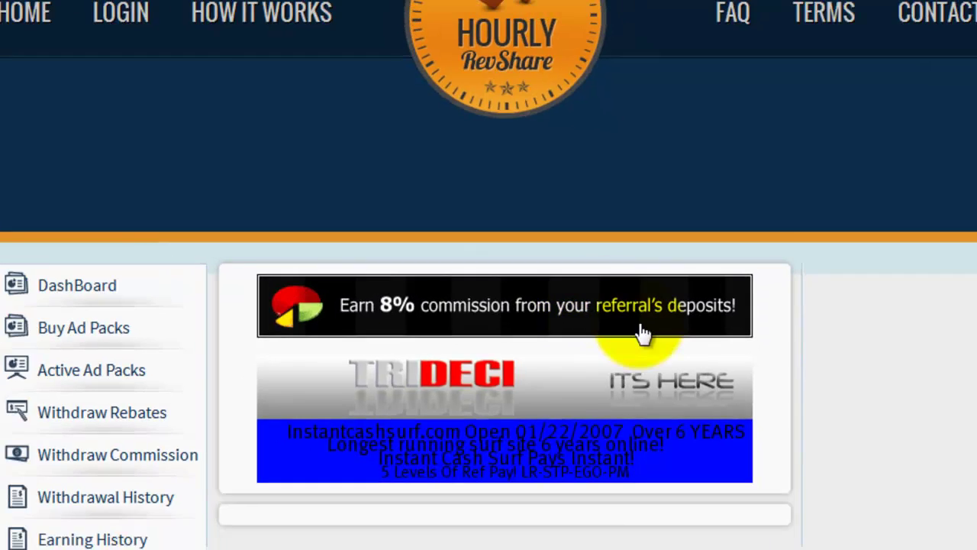
- Examine the Brisco Fund entry in the current ads list and the available banner credits
{"action": "scroll", "coordinate": [768, 404], "scroll_direction": "down", "scroll_amount": 15}
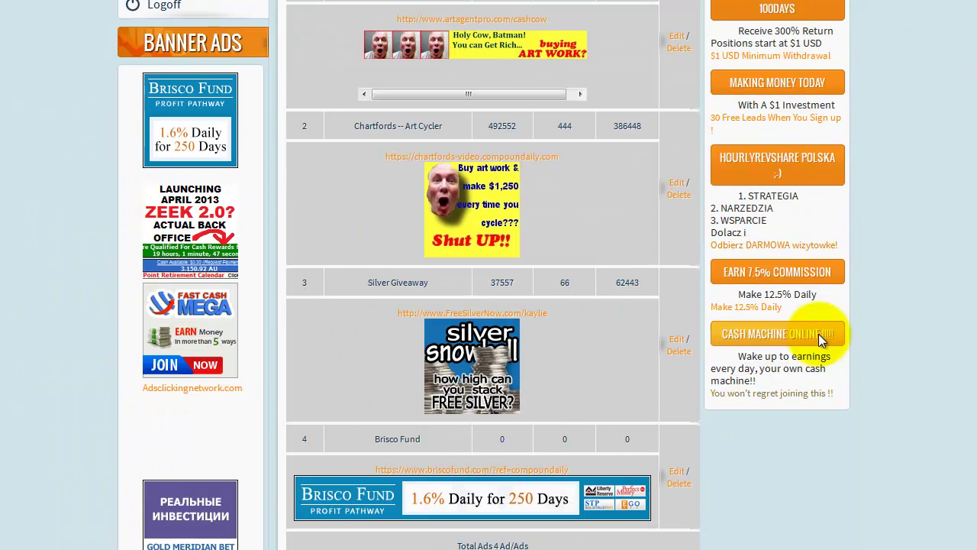
{"action": "scroll", "coordinate": [754, 369], "scroll_direction": "down", "scroll_amount": 2}
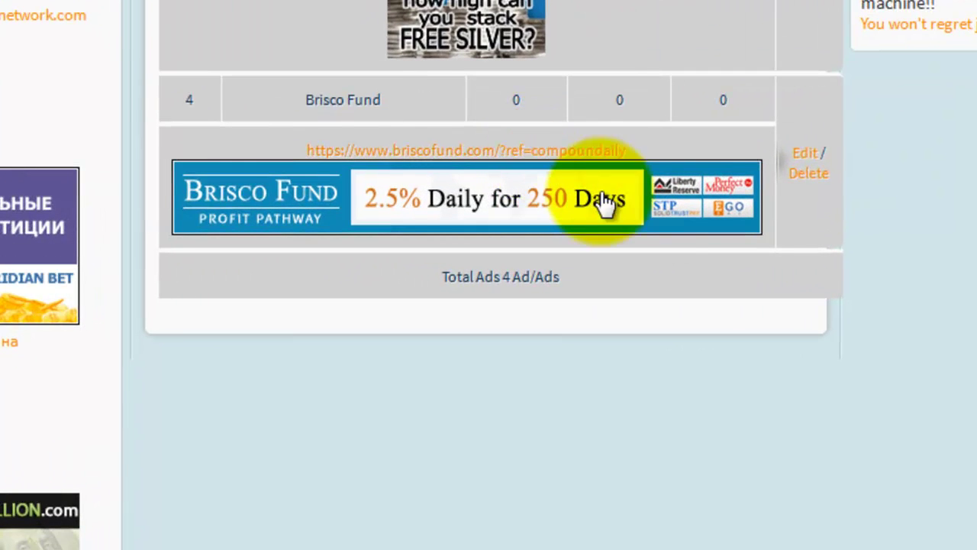
{"action": "scroll", "coordinate": [620, 236], "scroll_direction": "up", "scroll_amount": 4}
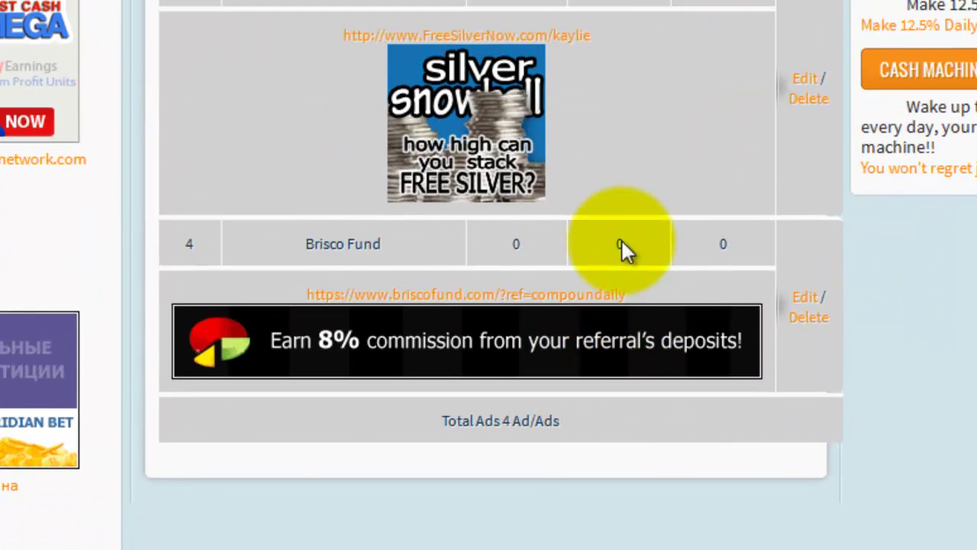
{"action": "scroll", "coordinate": [639, 277], "scroll_direction": "down", "scroll_amount": 6}
{"action": "scroll", "coordinate": [639, 307], "scroll_direction": "up", "scroll_amount": 5}
{"action": "scroll", "coordinate": [620, 290], "scroll_direction": "up", "scroll_amount": 9}
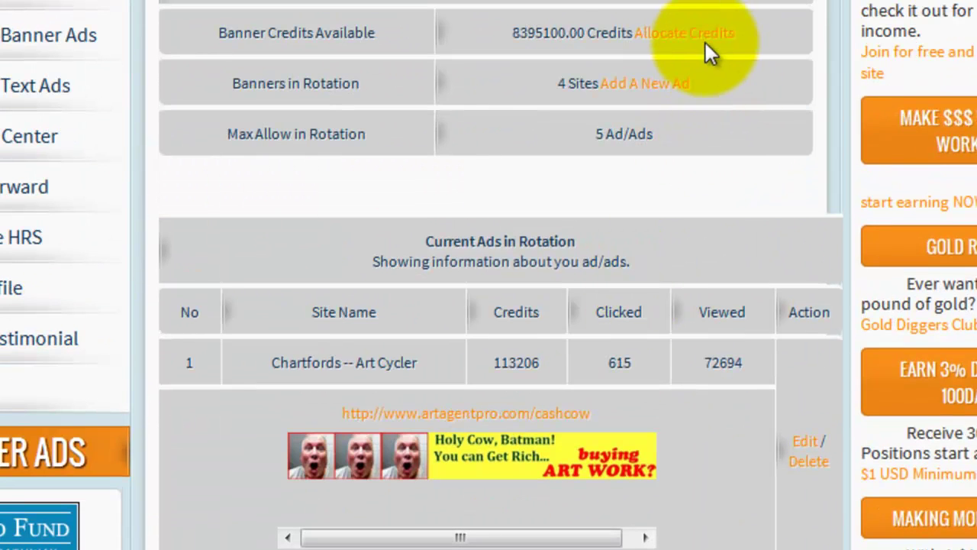
{"action": "left_click_drag", "start_coordinate": [510, 33], "coordinate": [584, 33]}
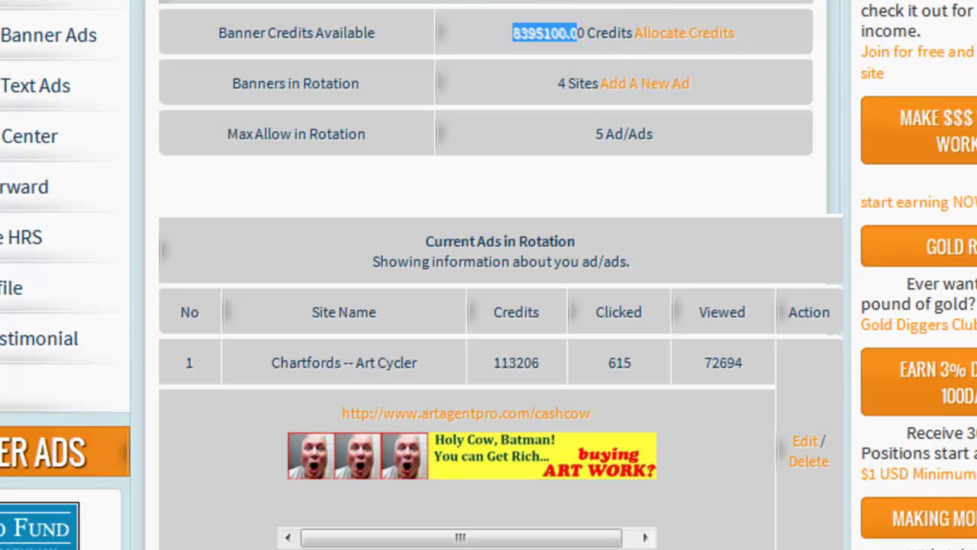
{"action": "left_click", "coordinate": [764, 38]}
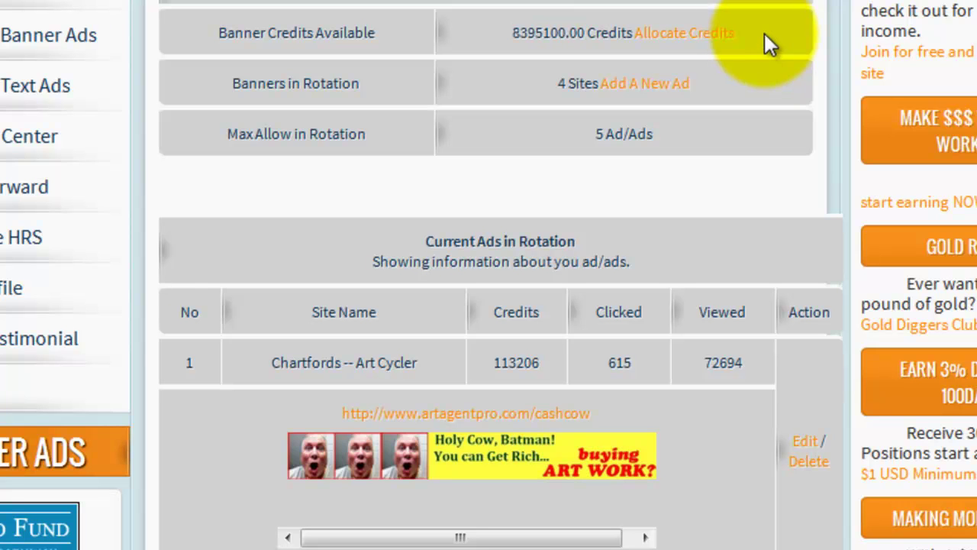
{"action": "left_click", "coordinate": [712, 45]}
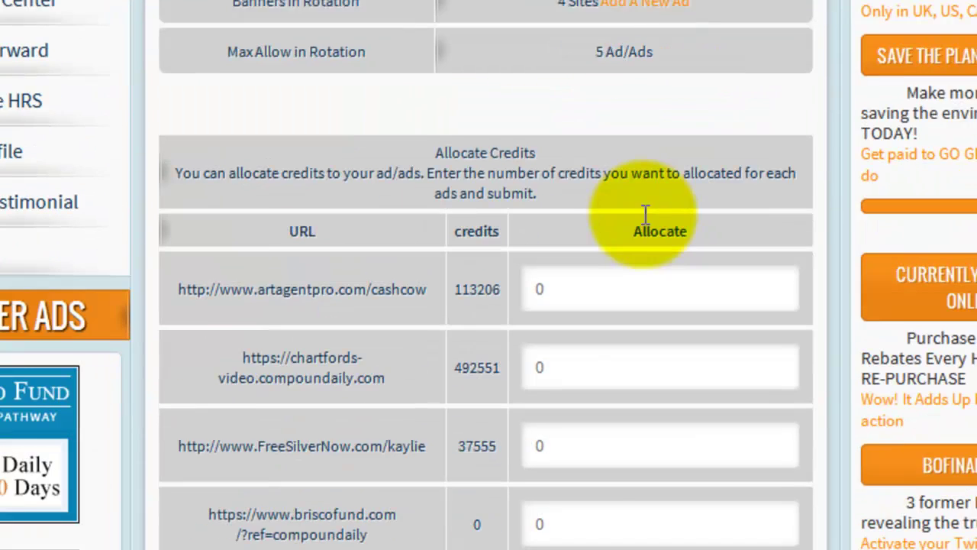
{"action": "scroll", "coordinate": [711, 212], "scroll_direction": "down", "scroll_amount": 4}
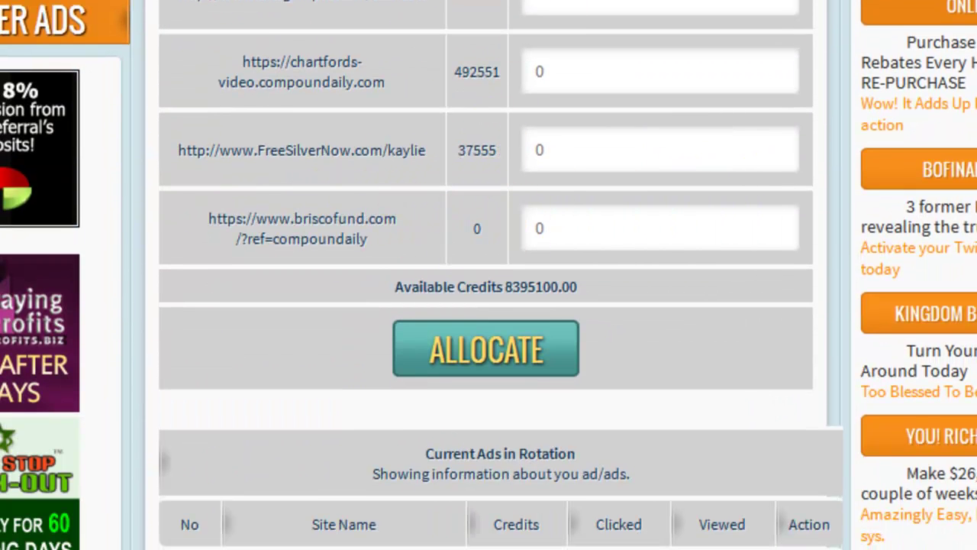
{"action": "double_click", "coordinate": [565, 230]}
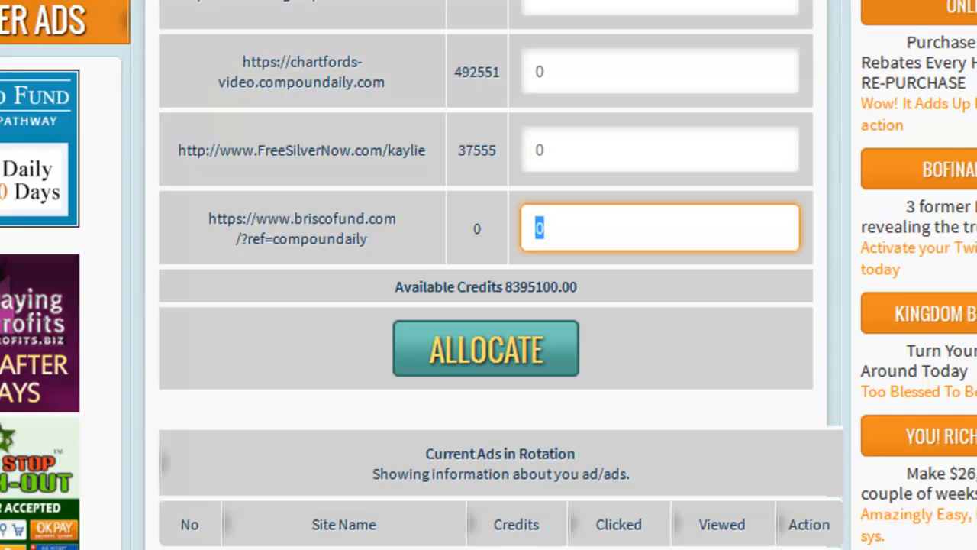
{"action": "type", "text": "1000"}
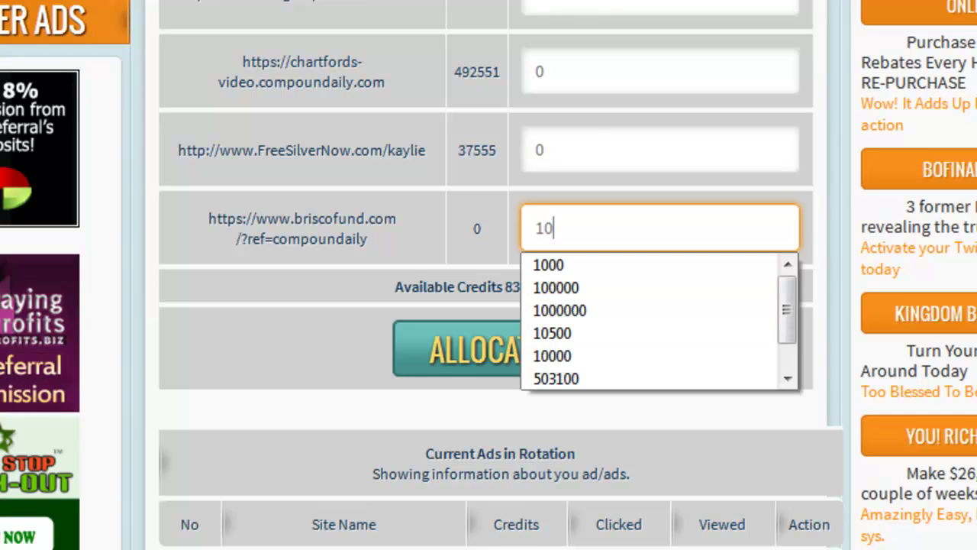
{"action": "type", "text": "00"}
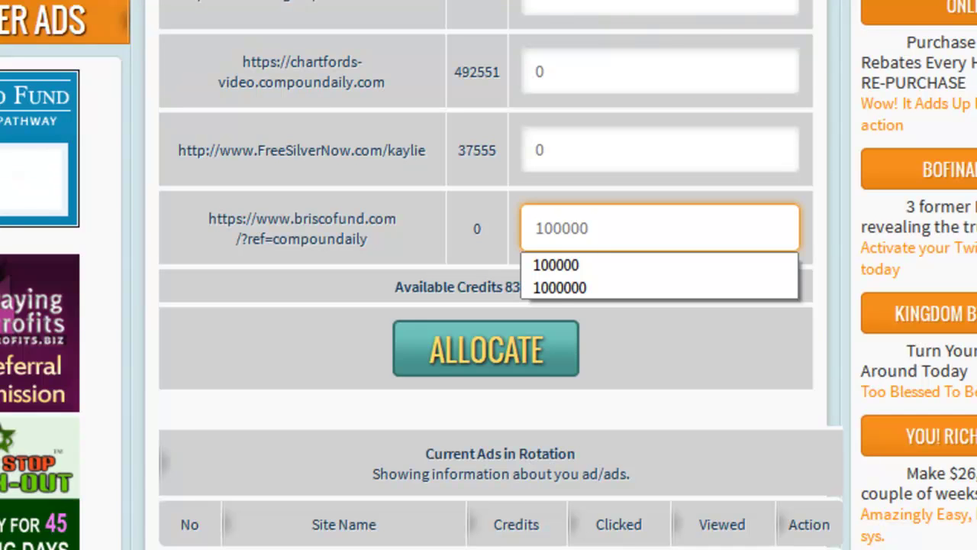
{"action": "key", "text": "Tab"}
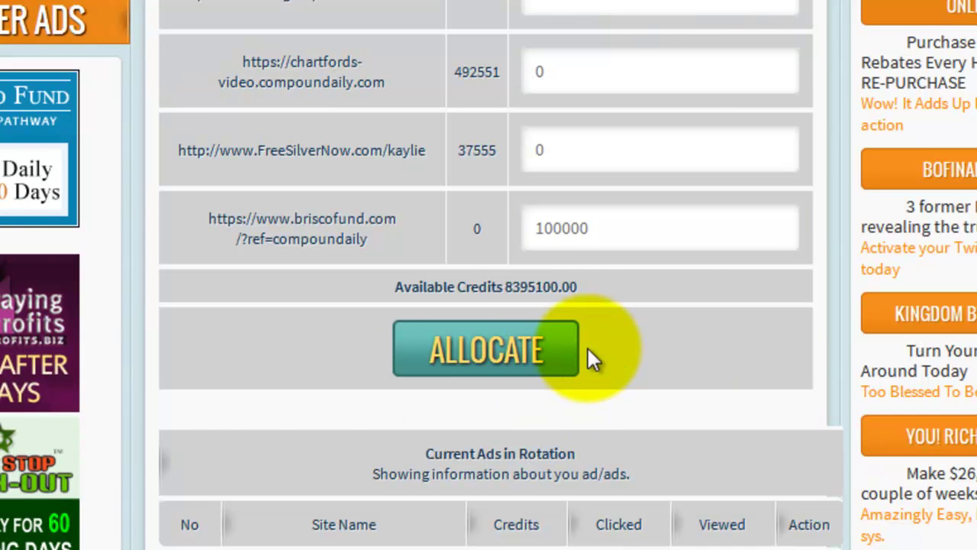
{"action": "scroll", "coordinate": [877, 365], "scroll_direction": "down", "scroll_amount": 5}
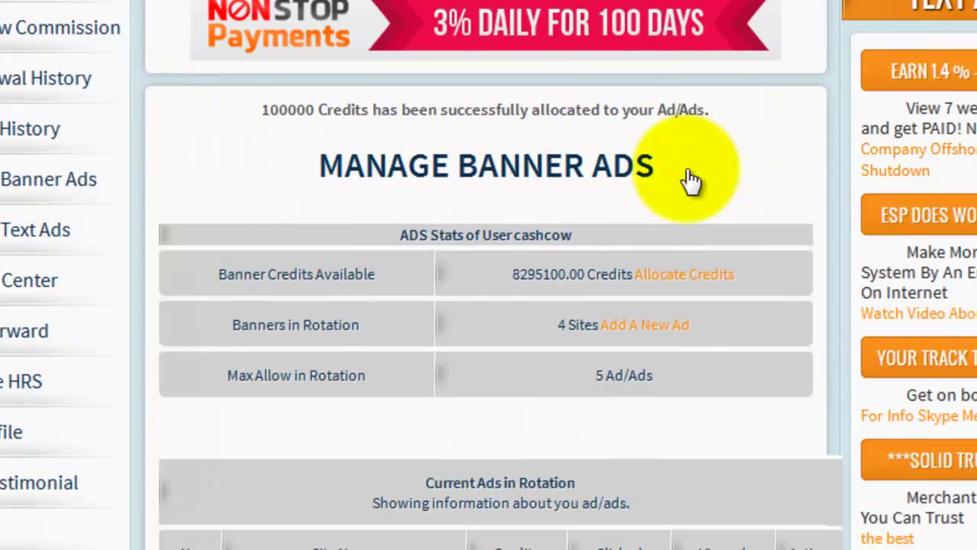
- Review the allocation result, reopen the banner ads management page and examine the Brisco Fund ad's clicked and viewed counts
{"action": "scroll", "coordinate": [630, 57], "scroll_direction": "up", "scroll_amount": 1}
{"action": "scroll", "coordinate": [630, 57], "scroll_direction": "up", "scroll_amount": 2}
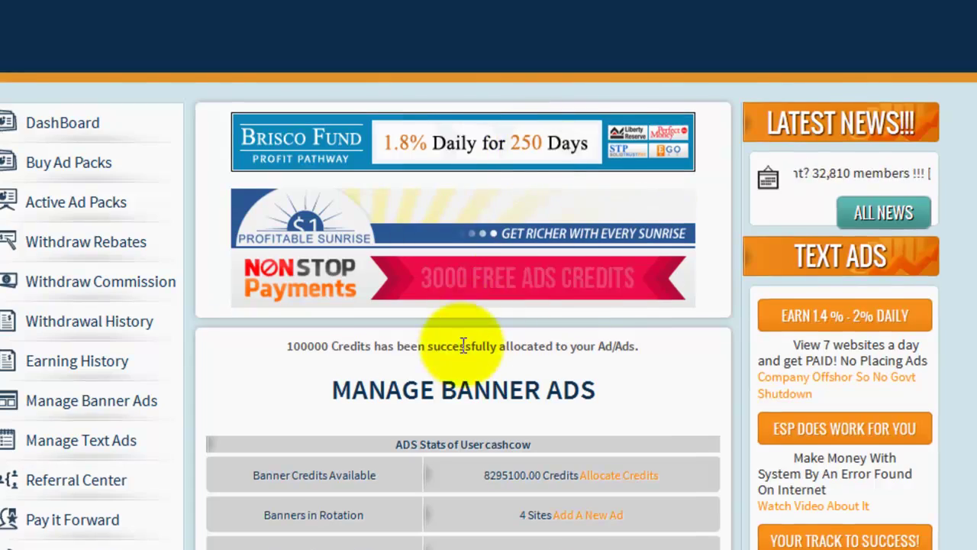
{"action": "scroll", "coordinate": [466, 344], "scroll_direction": "down", "scroll_amount": 3}
{"action": "scroll", "coordinate": [489, 363], "scroll_direction": "down", "scroll_amount": 5}
{"action": "scroll", "coordinate": [452, 349], "scroll_direction": "up", "scroll_amount": 10}
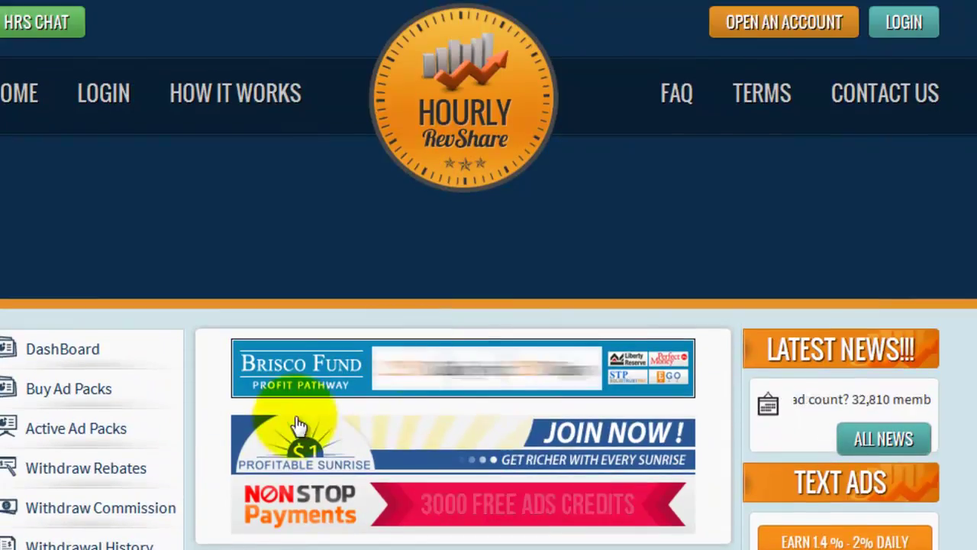
{"action": "scroll", "coordinate": [162, 538], "scroll_direction": "down", "scroll_amount": 3}
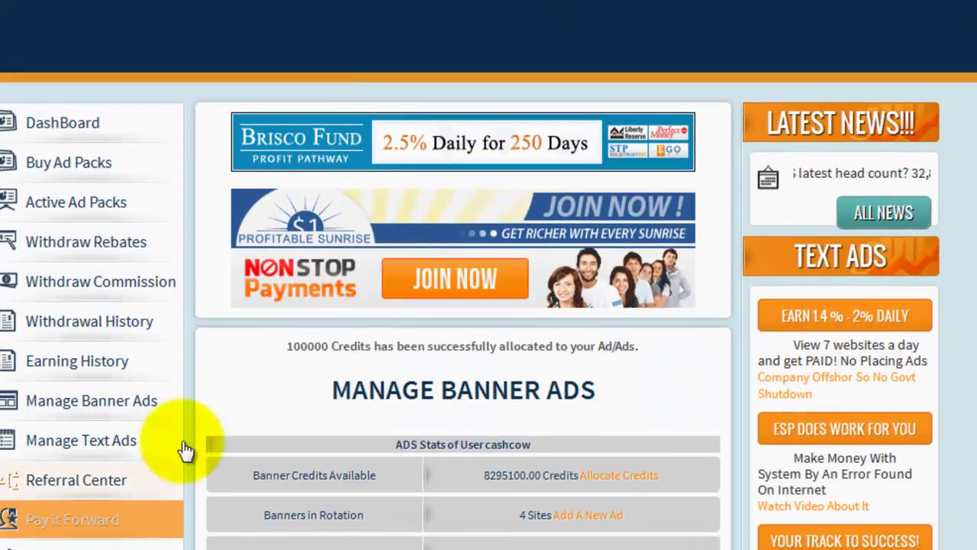
{"action": "left_click", "coordinate": [137, 410]}
{"action": "scroll", "coordinate": [137, 410], "scroll_direction": "down", "scroll_amount": 15}
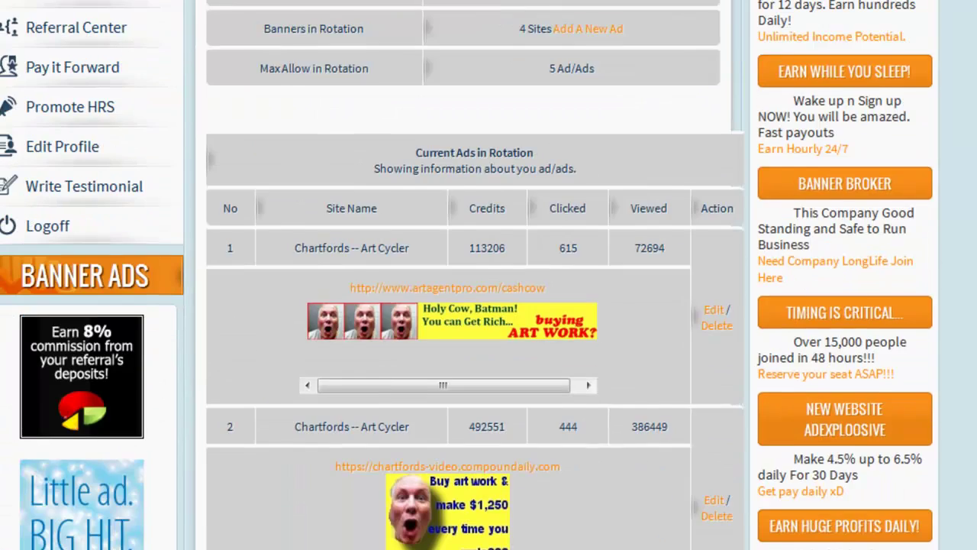
{"action": "scroll", "coordinate": [475, 274], "scroll_direction": "down", "scroll_amount": 1}
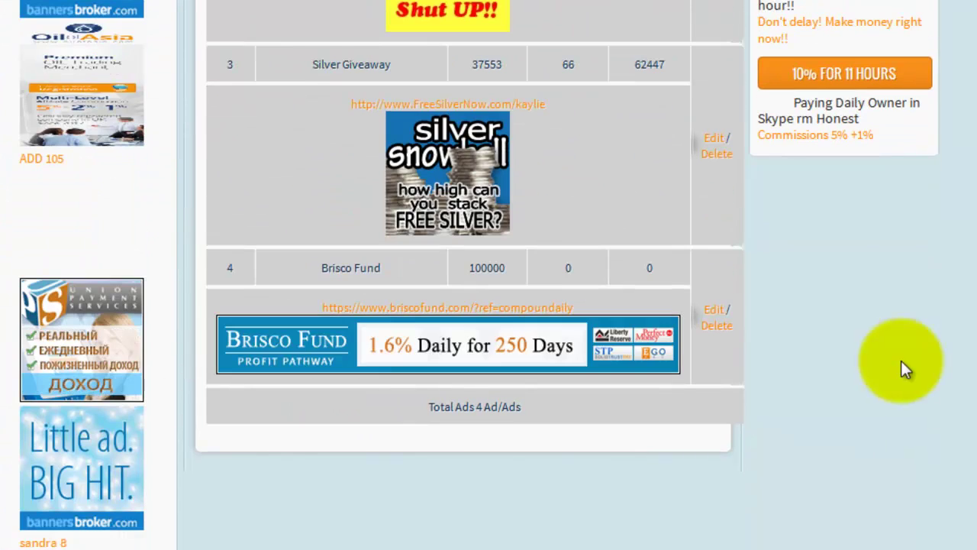
{"action": "left_click_drag", "start_coordinate": [547, 271], "coordinate": [582, 266]}
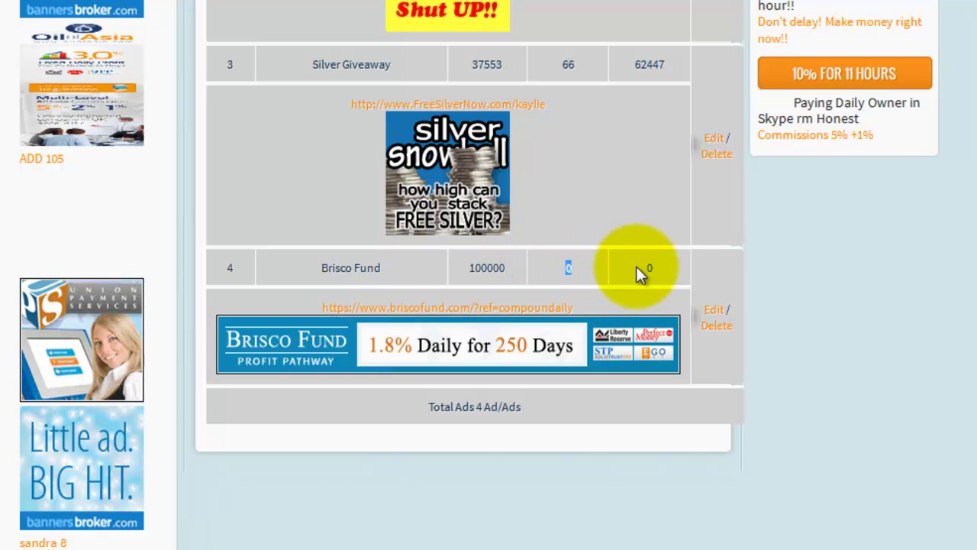
{"action": "double_click", "coordinate": [562, 271]}
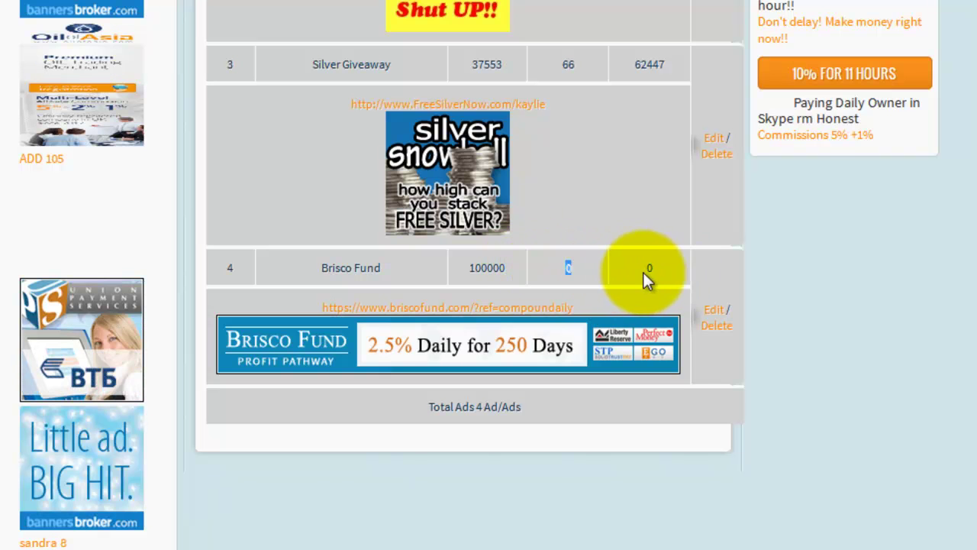
{"action": "left_click_drag", "start_coordinate": [643, 272], "coordinate": [667, 267]}
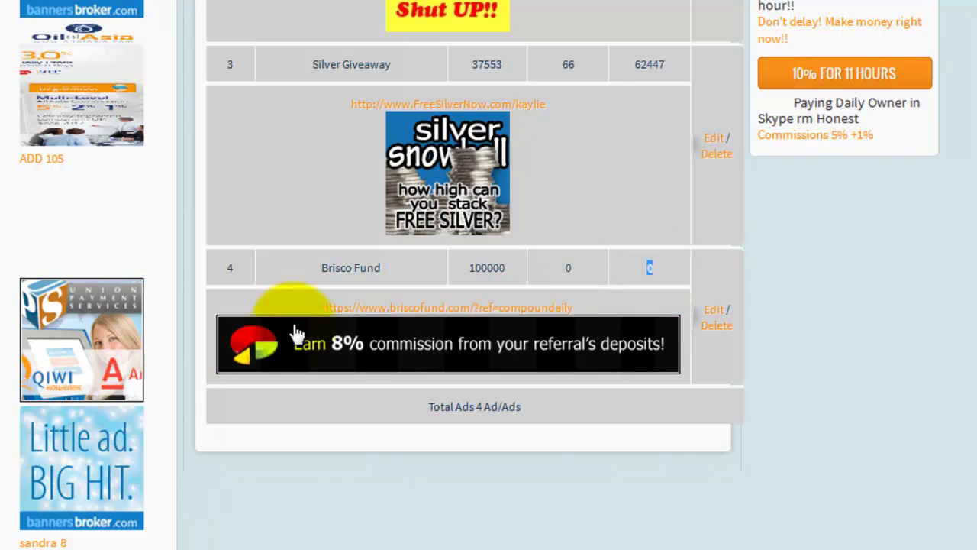
- Look over the banners shown at the head of the page and examine the Silver Giveaway ad's viewed and clicked counts
{"action": "scroll", "coordinate": [630, 168], "scroll_direction": "up", "scroll_amount": 10}
{"action": "scroll", "coordinate": [482, 301], "scroll_direction": "up", "scroll_amount": 3}
{"action": "scroll", "coordinate": [497, 288], "scroll_direction": "down", "scroll_amount": 2}
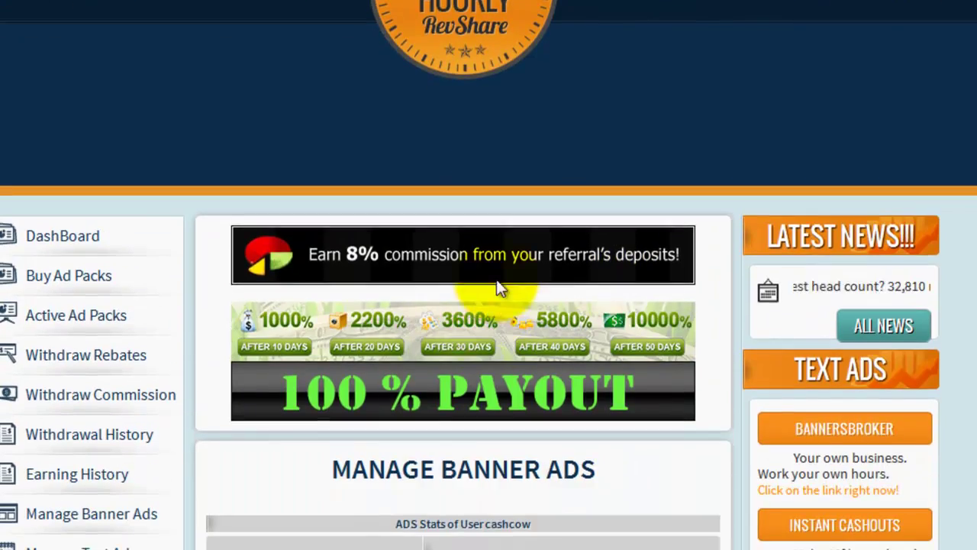
{"action": "scroll", "coordinate": [495, 321], "scroll_direction": "down", "scroll_amount": 3}
{"action": "scroll", "coordinate": [493, 369], "scroll_direction": "down", "scroll_amount": 10}
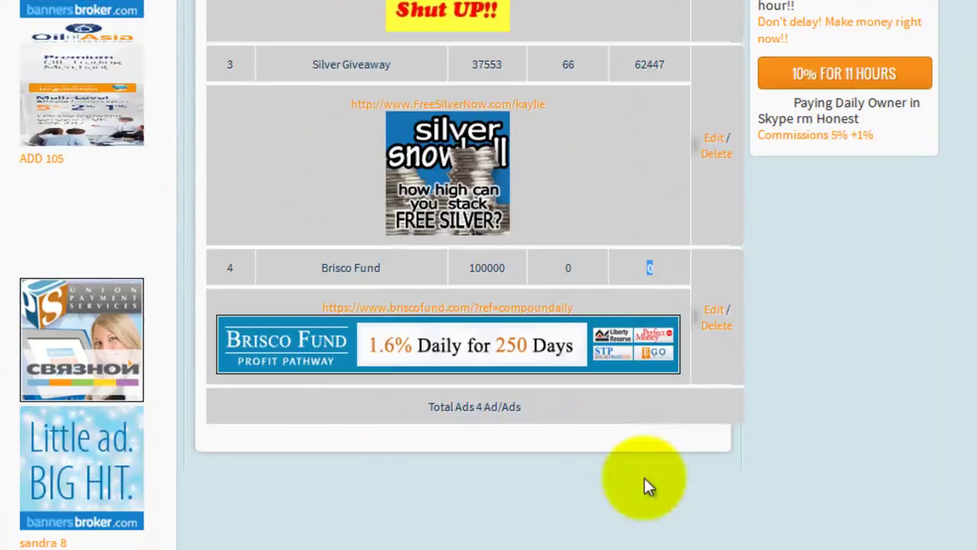
{"action": "scroll", "coordinate": [651, 255], "scroll_direction": "up", "scroll_amount": 3}
{"action": "left_click_drag", "start_coordinate": [665, 290], "coordinate": [640, 290]}
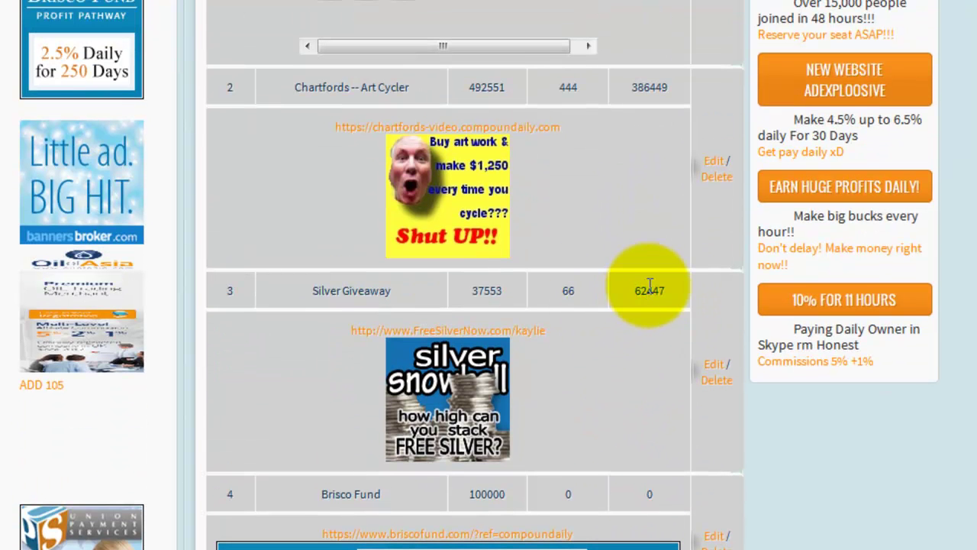
{"action": "double_click", "coordinate": [669, 288]}
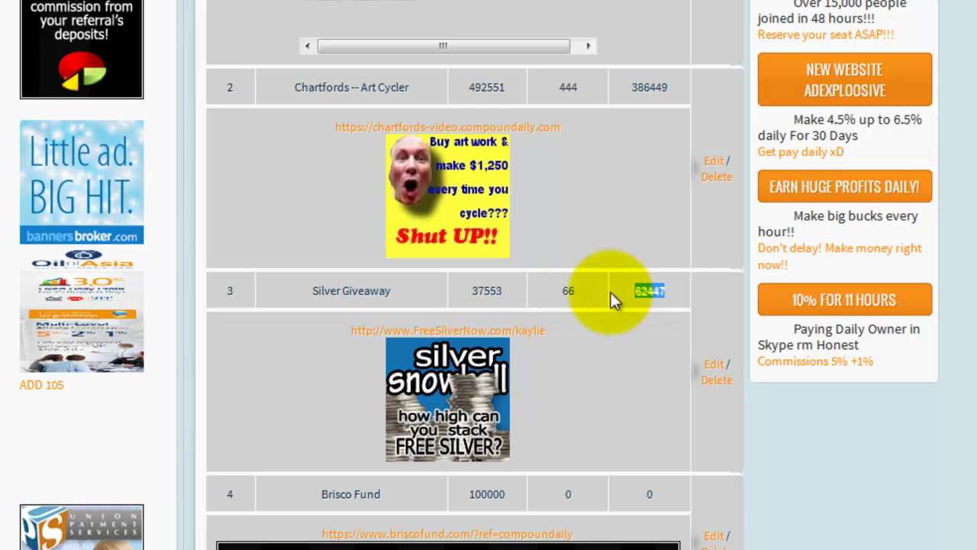
{"action": "double_click", "coordinate": [568, 290]}
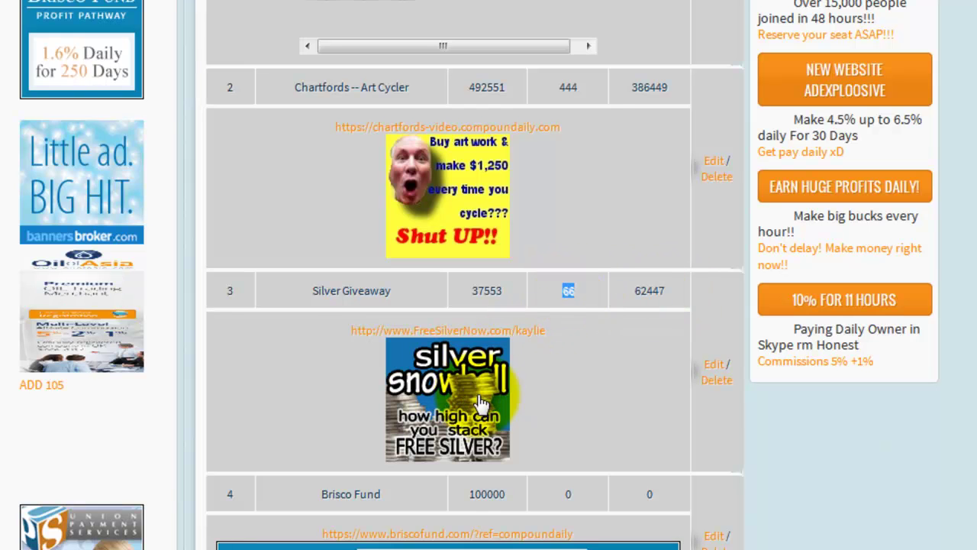
- Compare the clicked and viewed counts of the two Art Cycler ads and review the banner credit stats
{"action": "scroll", "coordinate": [635, 322], "scroll_direction": "up", "scroll_amount": 3}
{"action": "left_click_drag", "start_coordinate": [630, 316], "coordinate": [665, 309]}
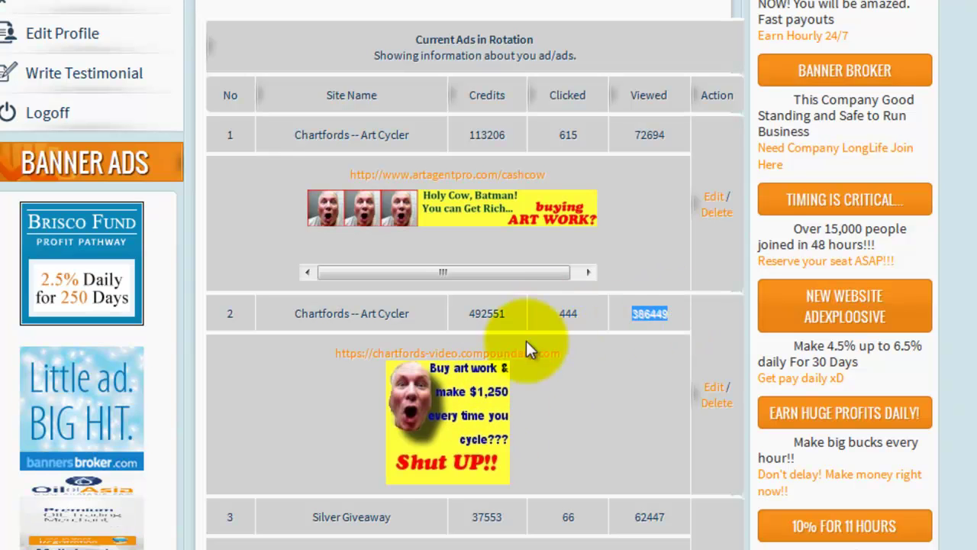
{"action": "scroll", "coordinate": [585, 311], "scroll_direction": "up", "scroll_amount": 1}
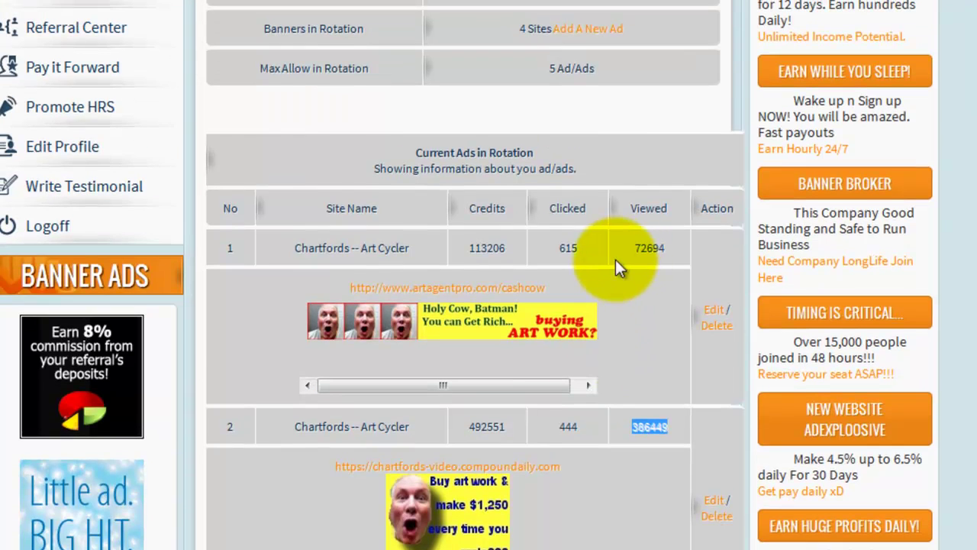
{"action": "left_click_drag", "start_coordinate": [633, 247], "coordinate": [668, 247]}
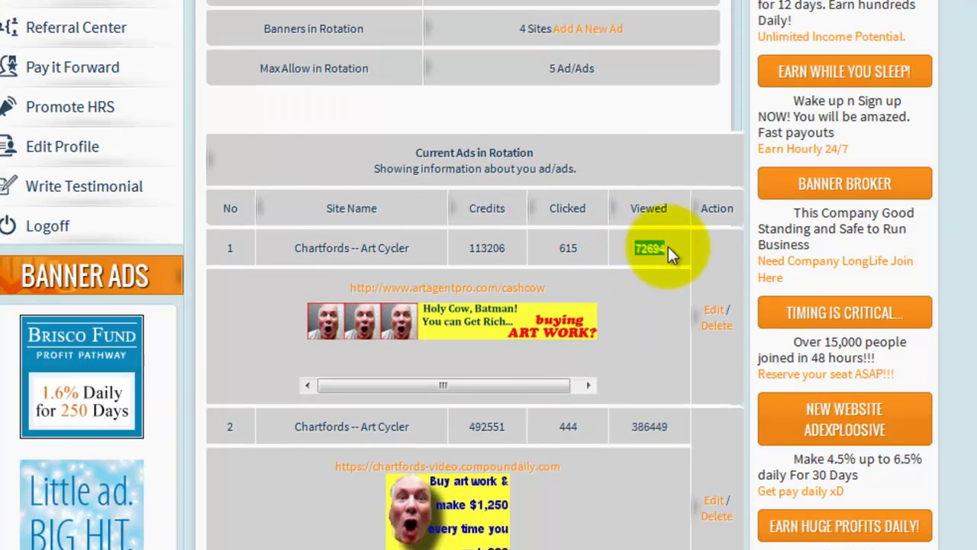
{"action": "double_click", "coordinate": [568, 248]}
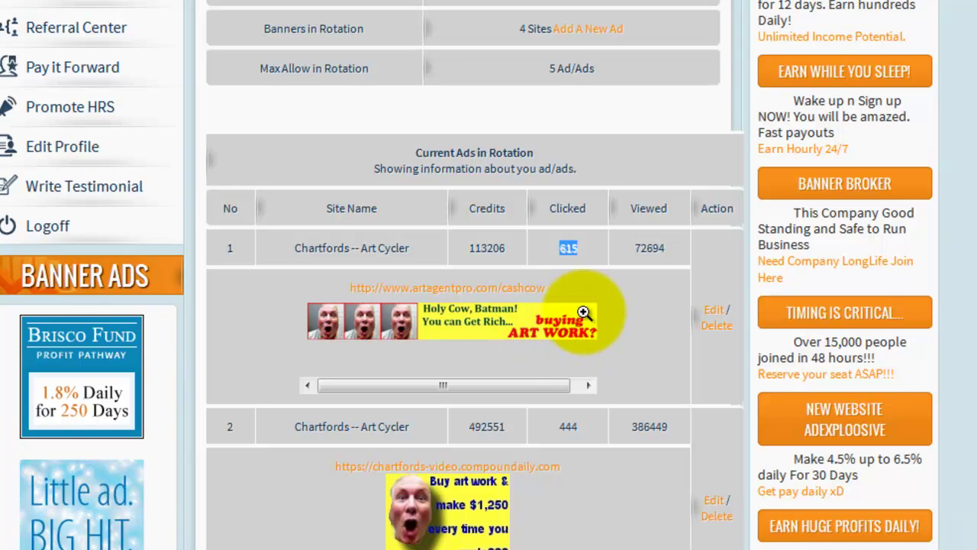
{"action": "double_click", "coordinate": [650, 248]}
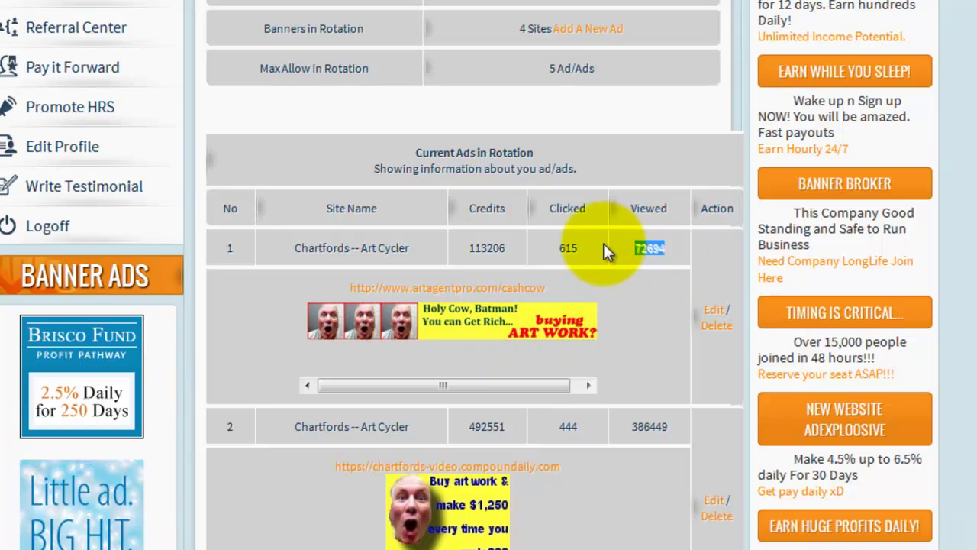
{"action": "double_click", "coordinate": [568, 248]}
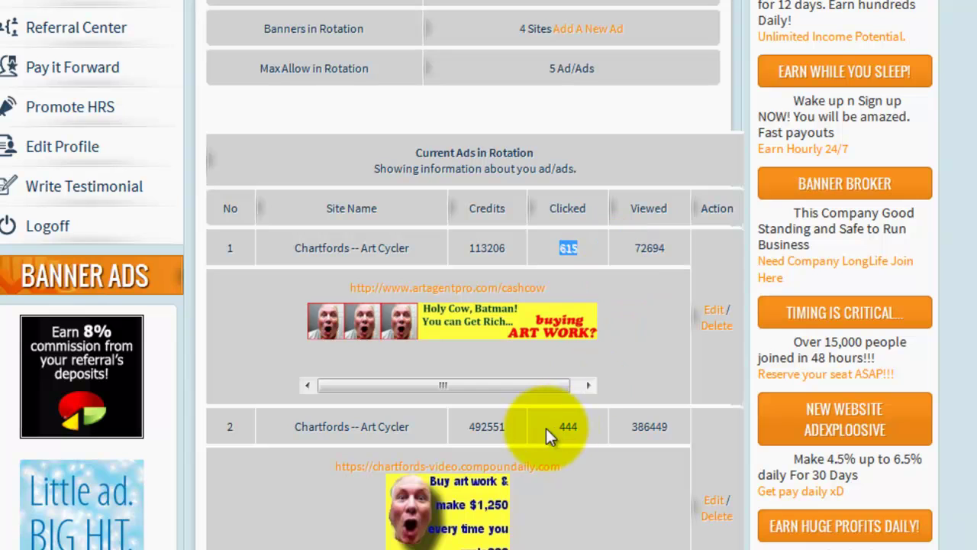
{"action": "double_click", "coordinate": [568, 427]}
{"action": "left_click", "coordinate": [632, 429]}
{"action": "double_click", "coordinate": [636, 427]}
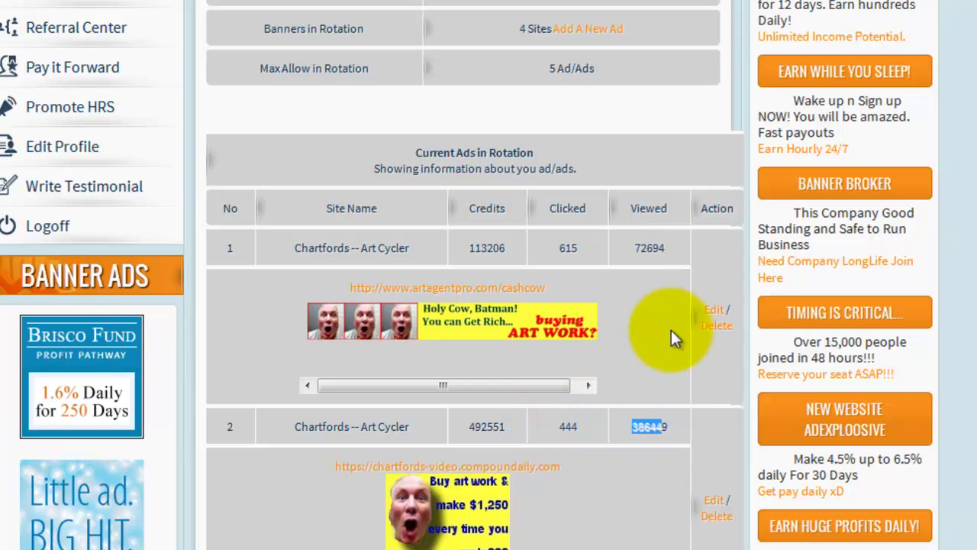
{"action": "scroll", "coordinate": [603, 282], "scroll_direction": "up", "scroll_amount": 2}
{"action": "scroll", "coordinate": [575, 280], "scroll_direction": "up", "scroll_amount": 5}
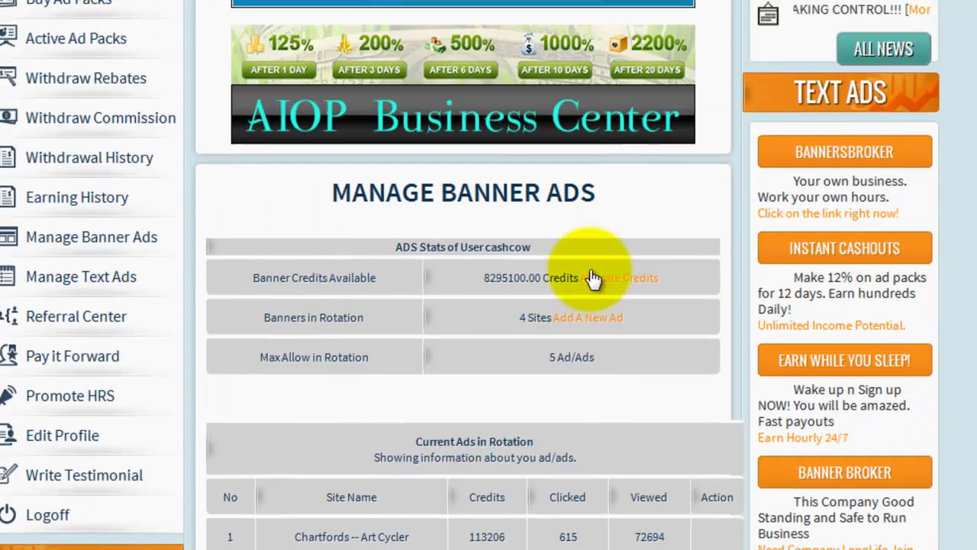
{"action": "scroll", "coordinate": [943, 212], "scroll_direction": "down", "scroll_amount": 2}
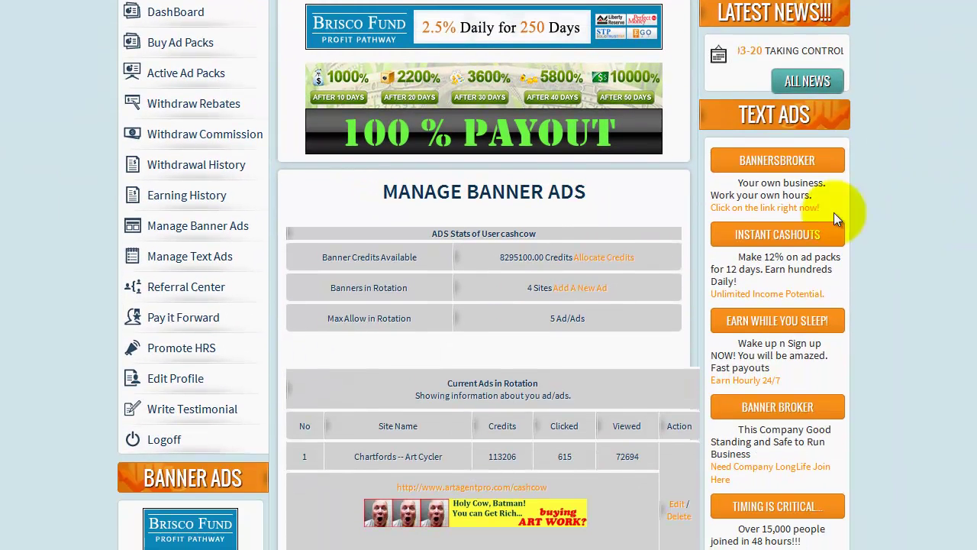